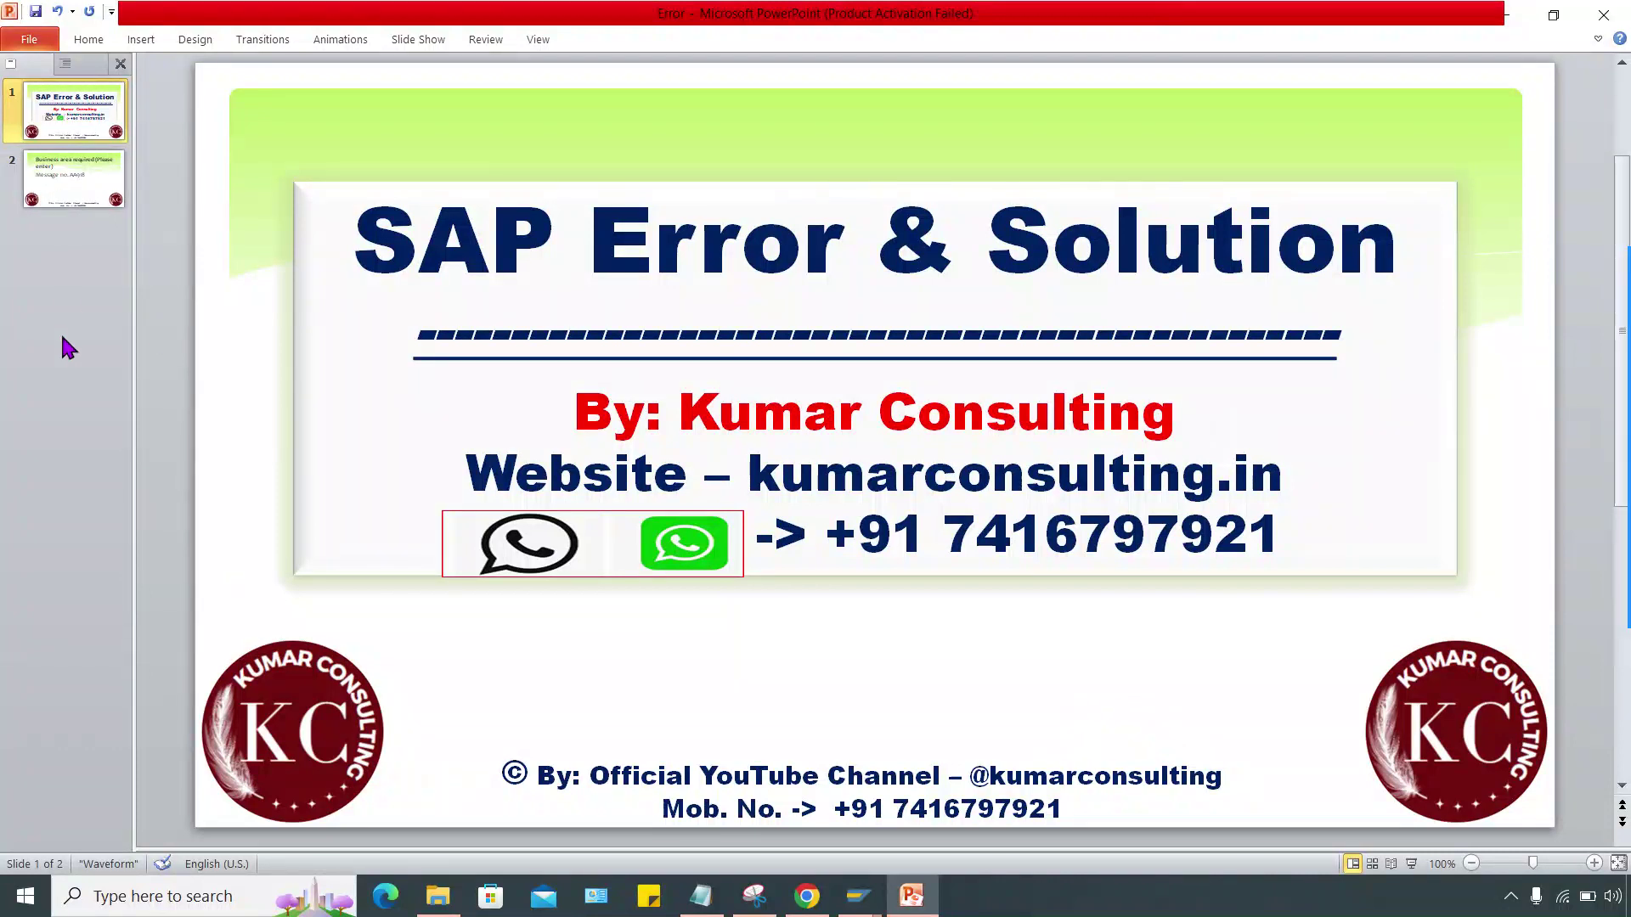
# Show slide 2 with the 'Business area required' error, message AA918
pyautogui.click(65, 180)
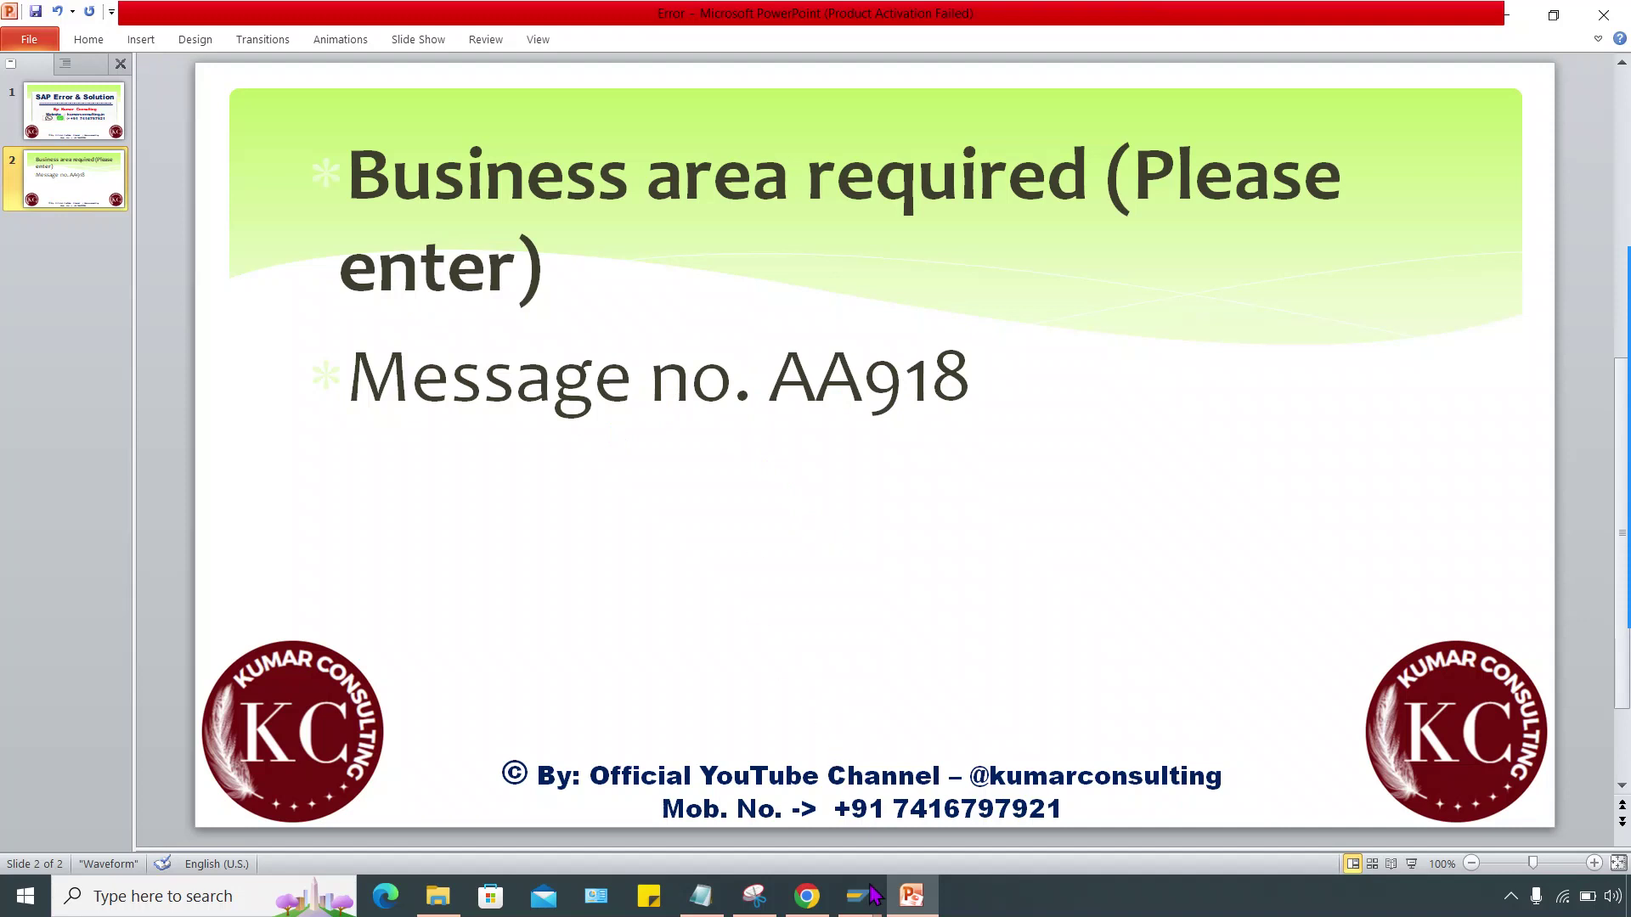
# Start AS01 for asset class JK1000 in company code JK02
pyautogui.moveTo(875, 894)
pyautogui.click(965, 808)
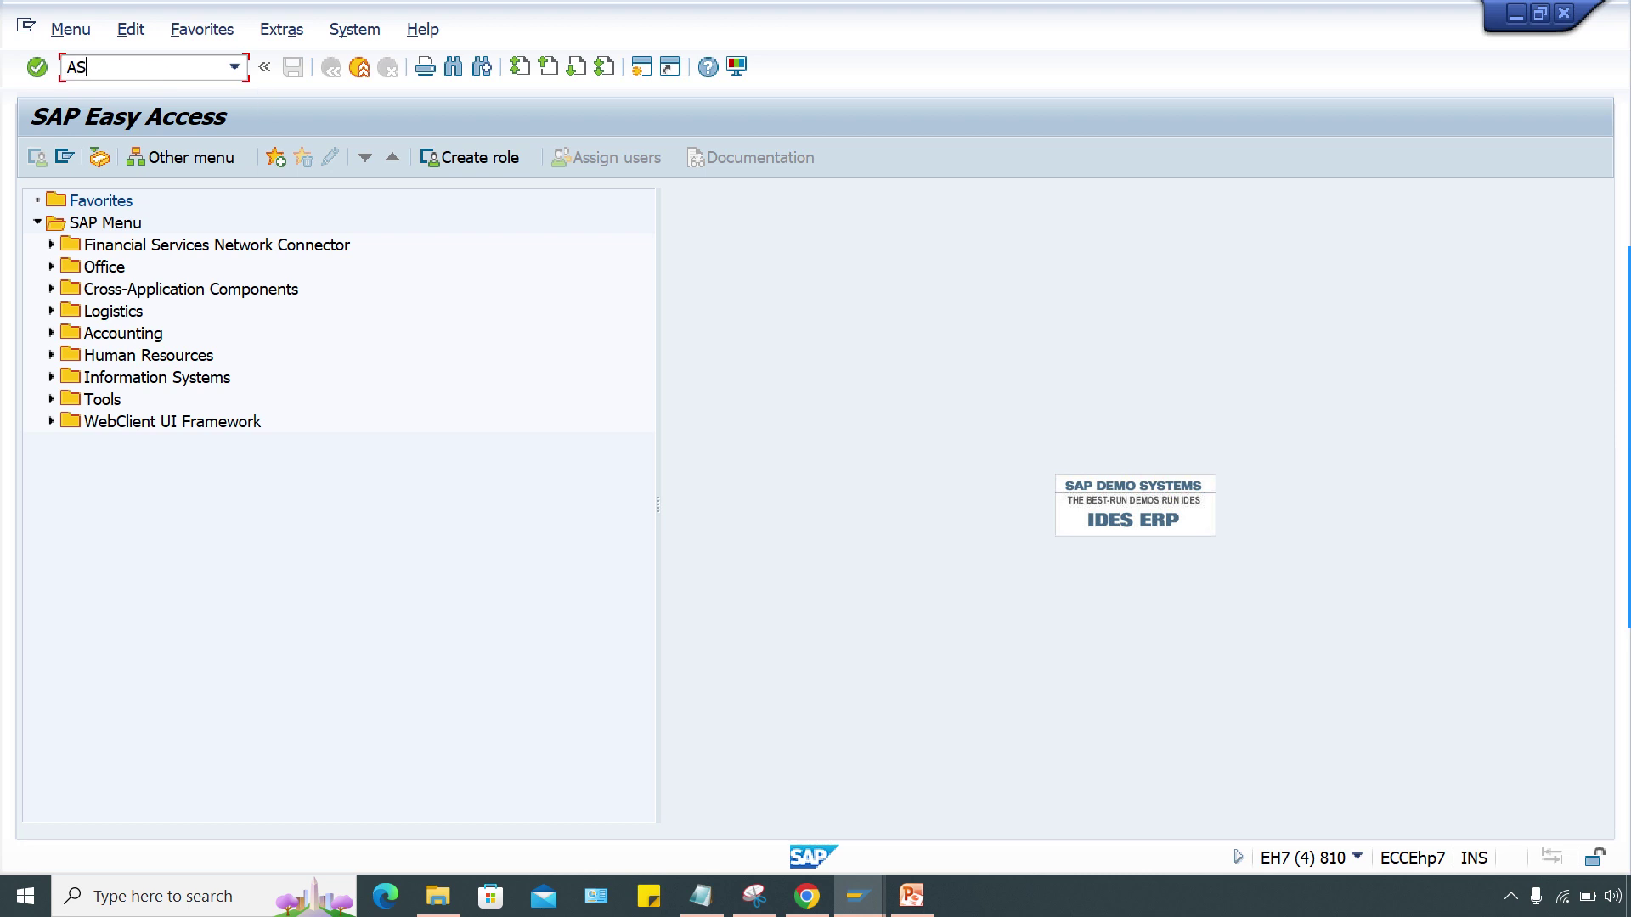
pyautogui.press('Return')
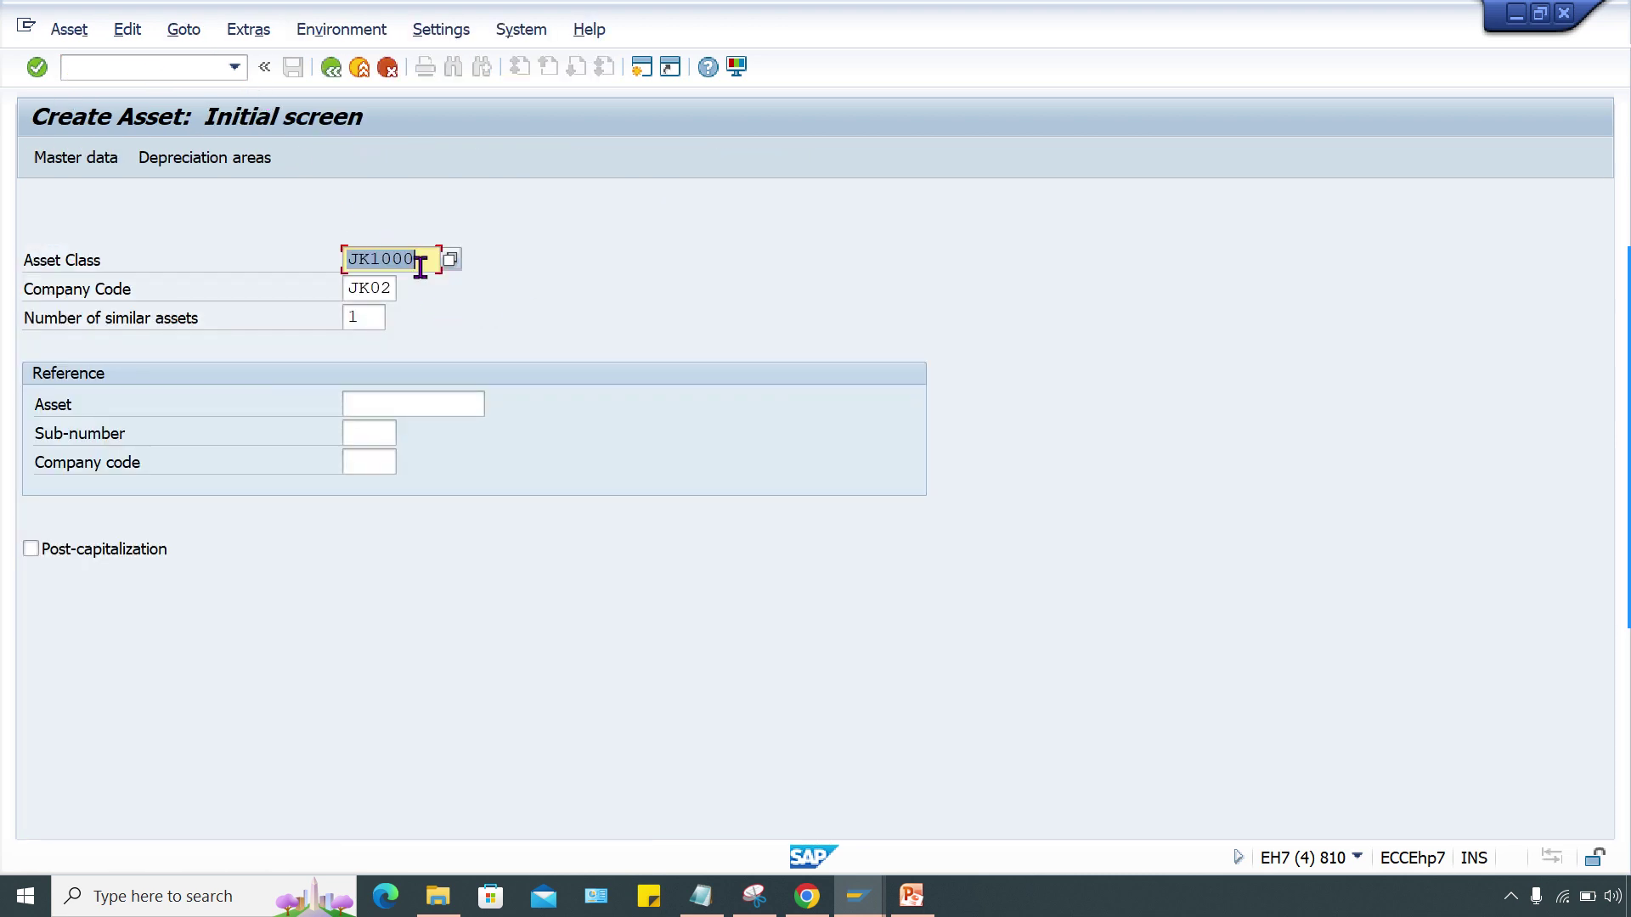
pyautogui.click(270, 253)
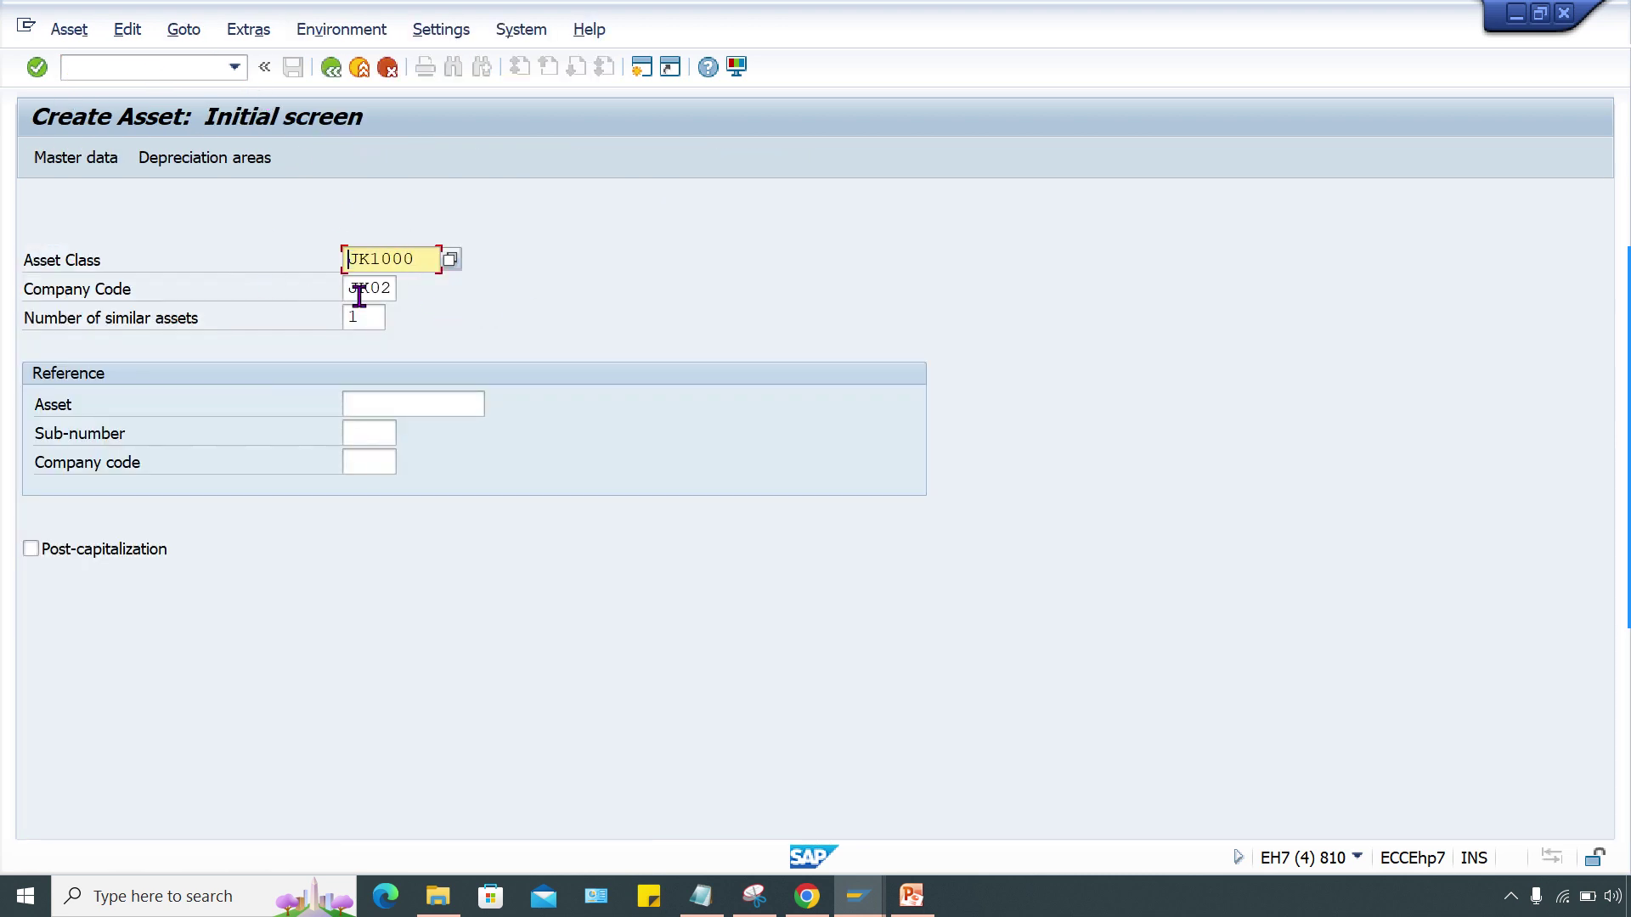
pyautogui.press('Tab')
pyautogui.press('Return')
# Describe the asset as TEST ASSET 1 and check the time-dependent data, triggering 'Business area required'
pyautogui.click(305, 400)
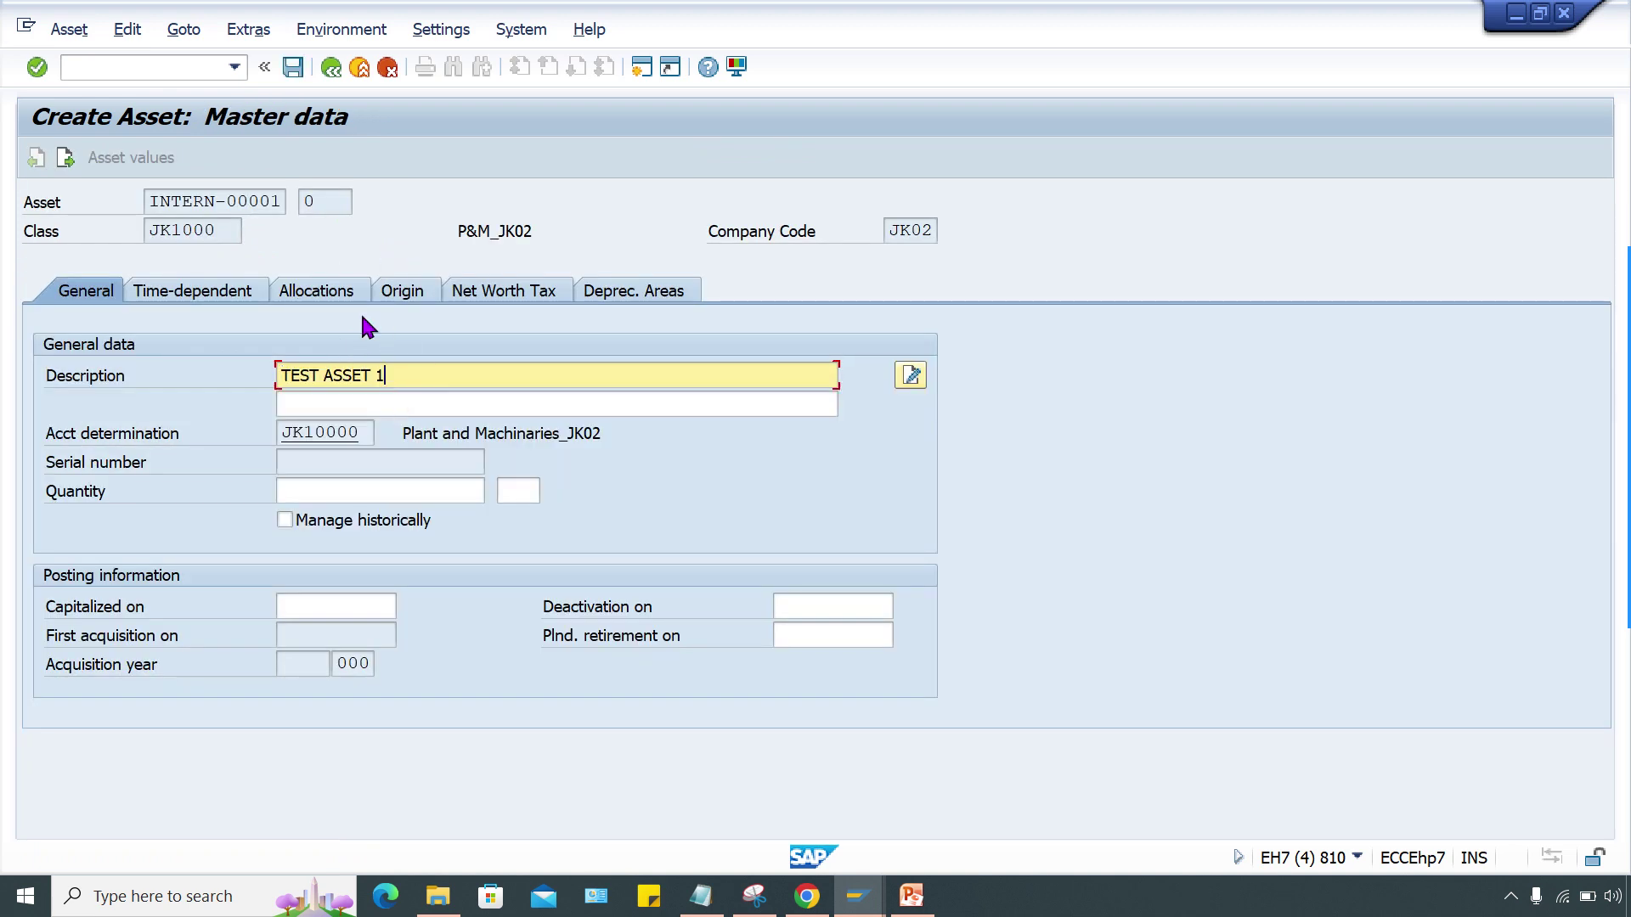
pyautogui.click(171, 287)
pyautogui.click(351, 403)
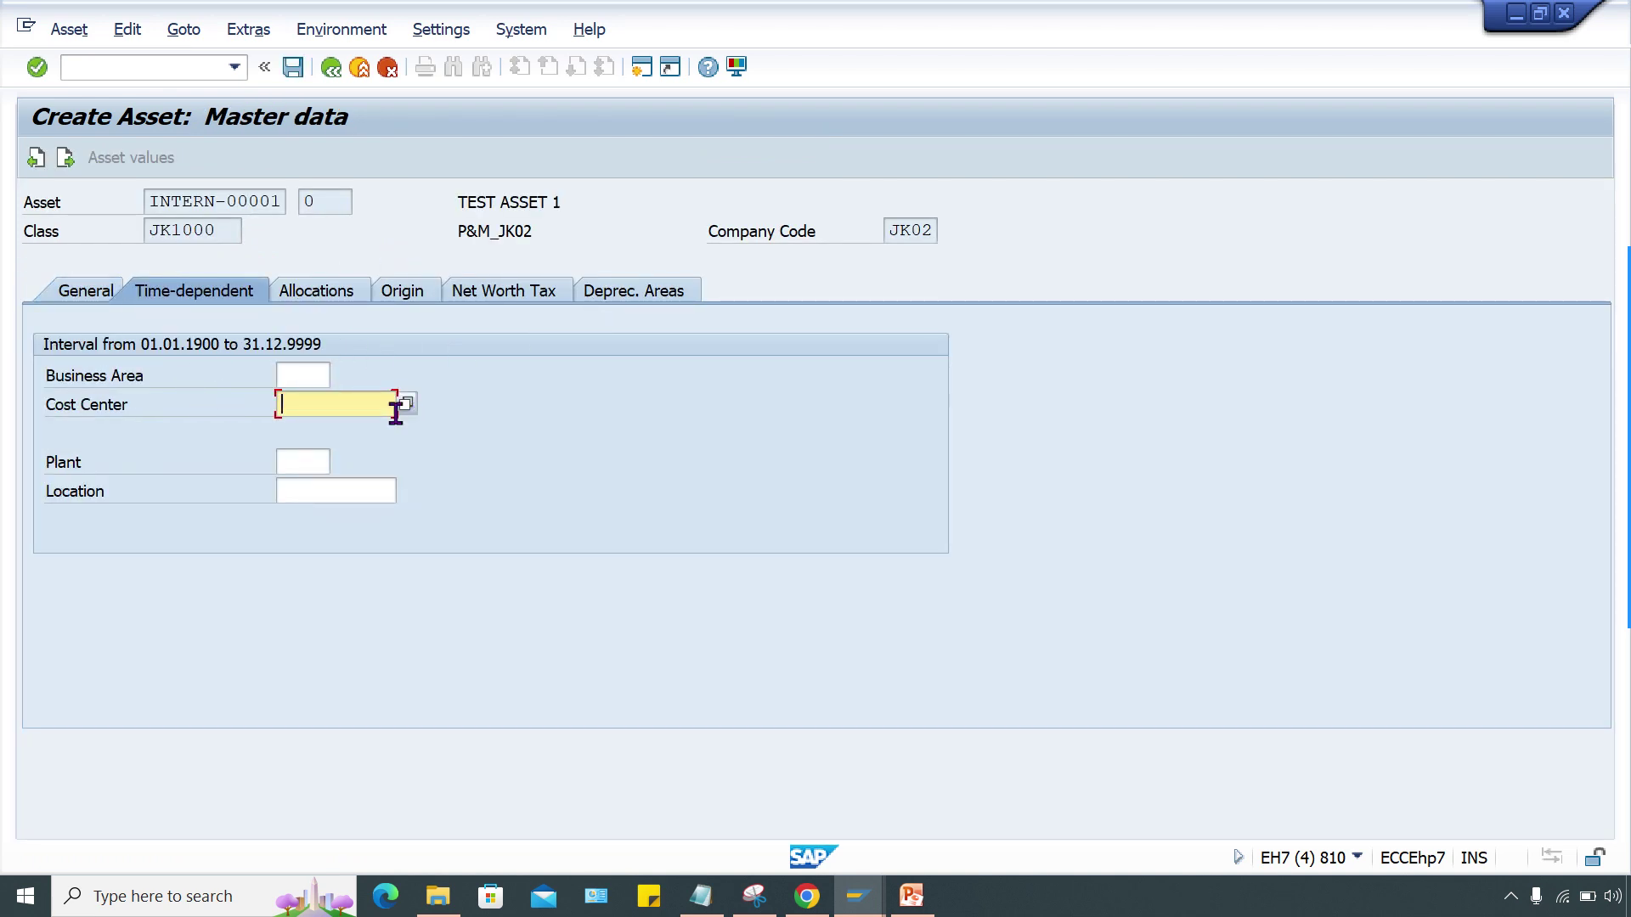
pyautogui.press('Return')
pyautogui.press('Return')
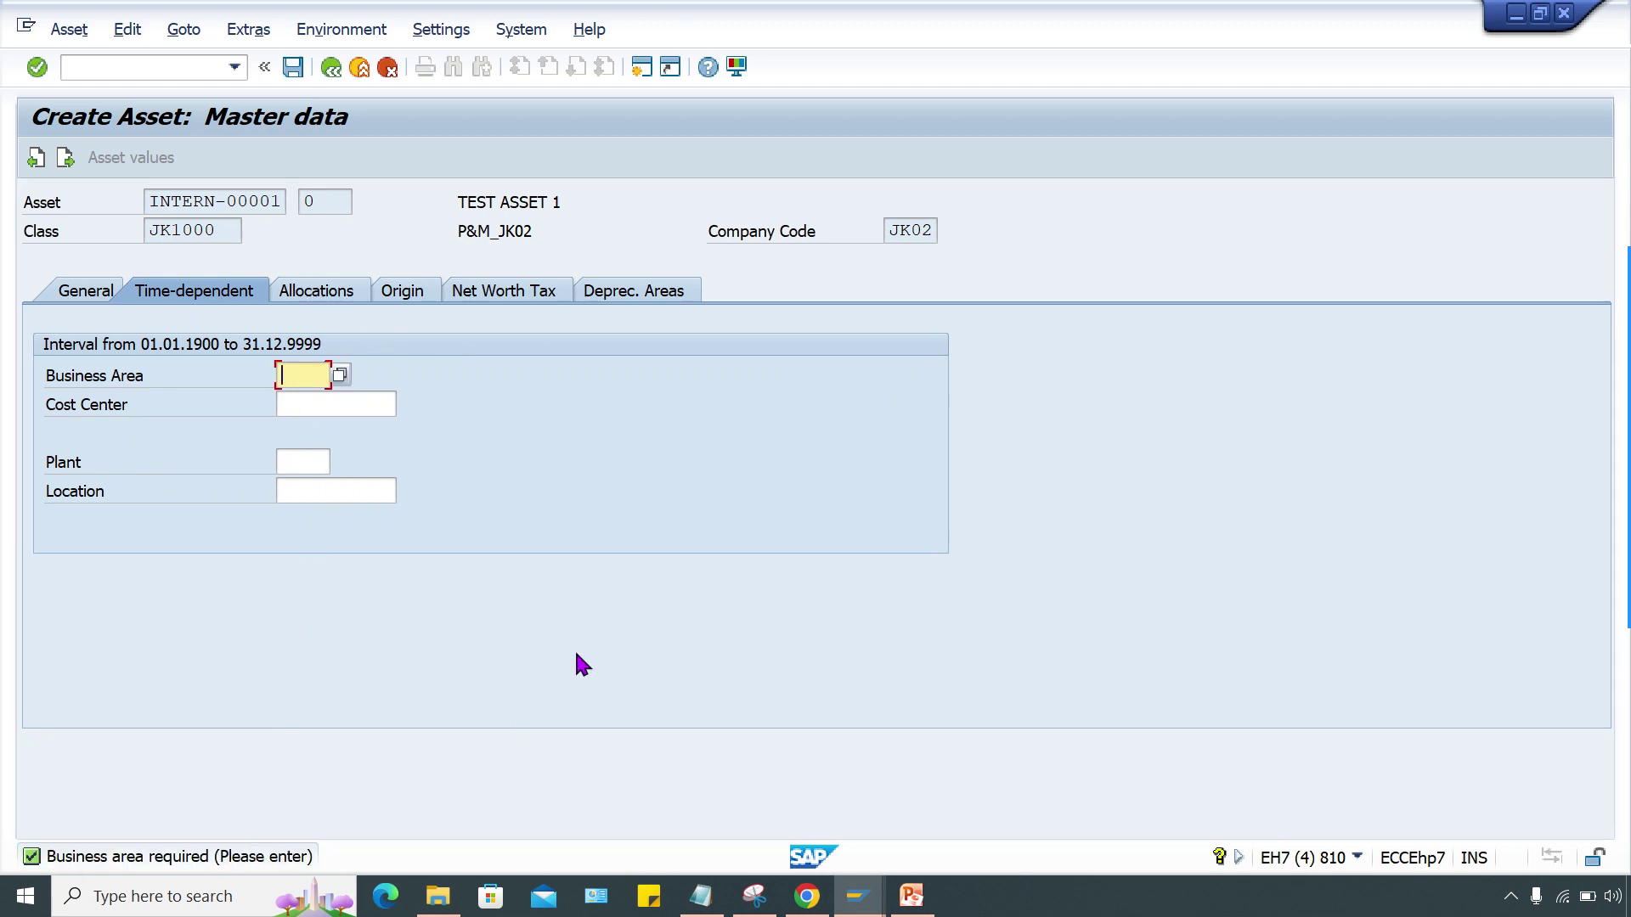
# Open a second SAP session from the Create Asset window
pyautogui.moveTo(858, 909)
pyautogui.click(1038, 810)
pyautogui.click(642, 72)
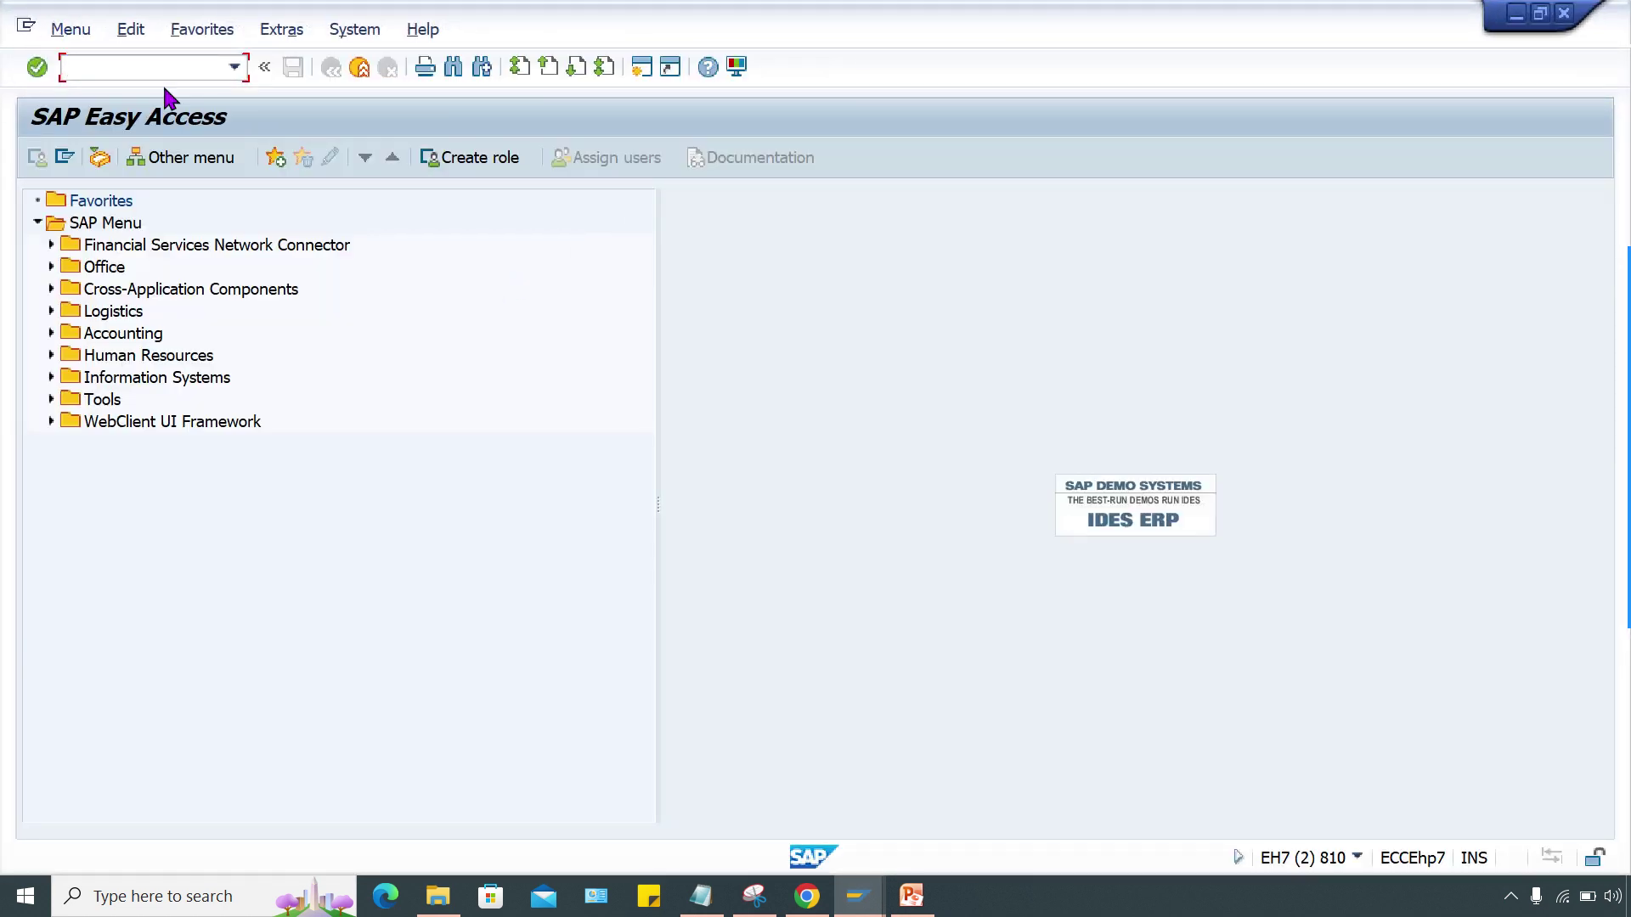
# Run SPRO and expand Financial Accounting (New) in the SAP Reference IMG
pyautogui.write('SPRO')
pyautogui.press('Return')
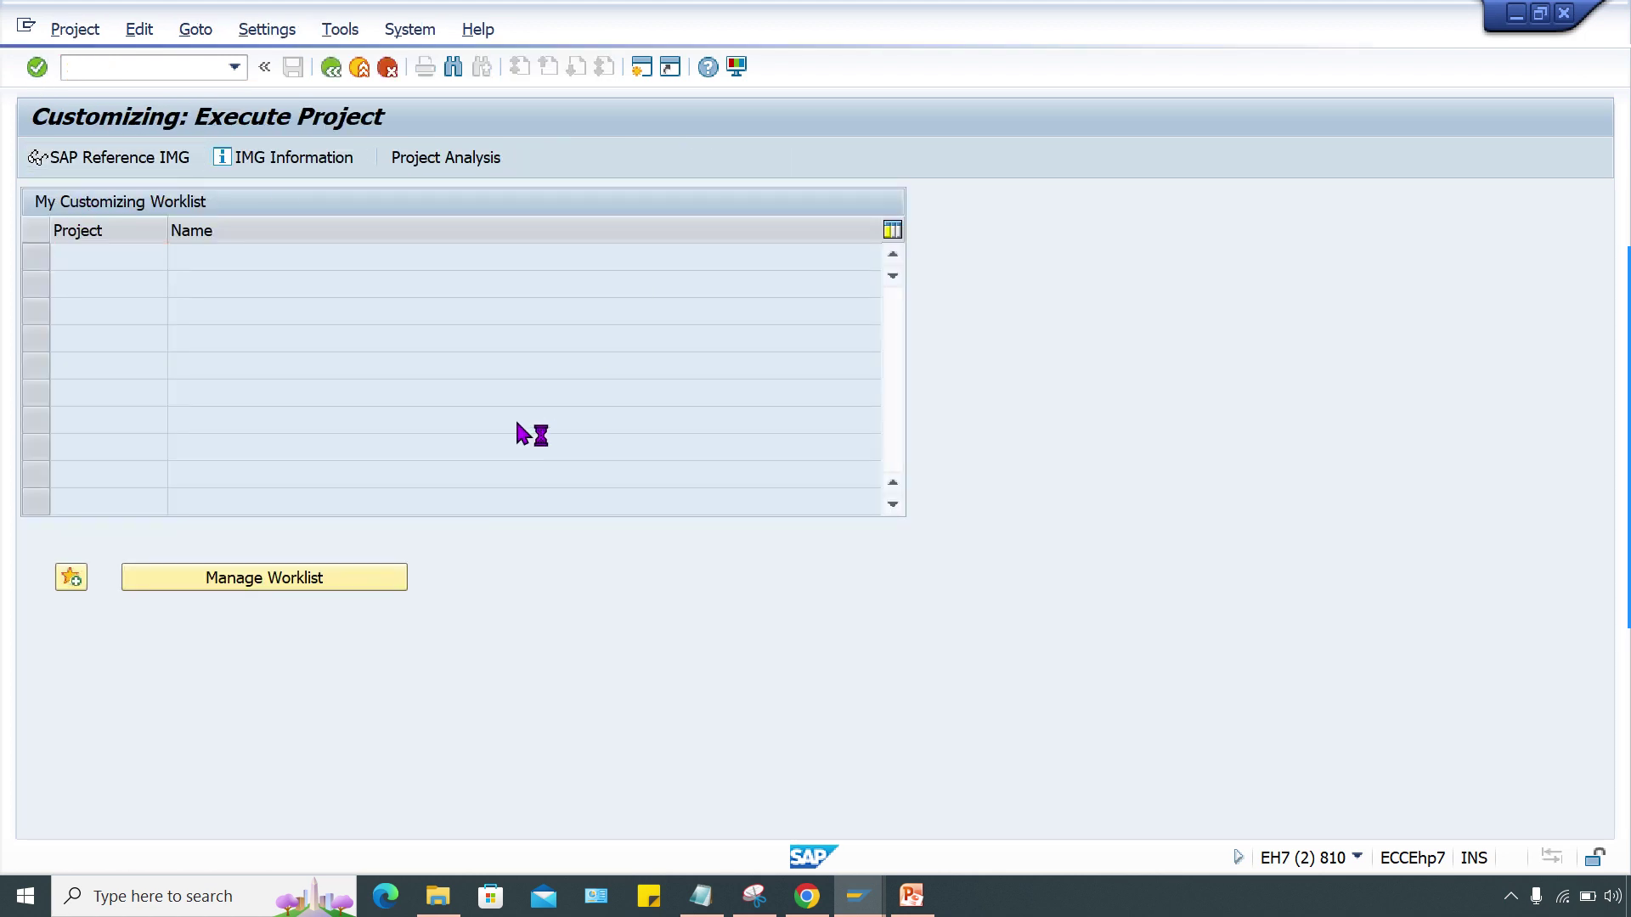
pyautogui.press('F5')
pyautogui.doubleClick(258, 565)
# Expand Asset Accounting and browse its Organizational Structures and Asset Classes branches
pyautogui.press('Down')
pyautogui.press('Down')
pyautogui.press('Down')
pyautogui.press('Down')
pyautogui.press('Down')
pyautogui.press('Down')
pyautogui.press('Down')
pyautogui.press('Right')
pyautogui.press('Down')
pyautogui.press('Down')
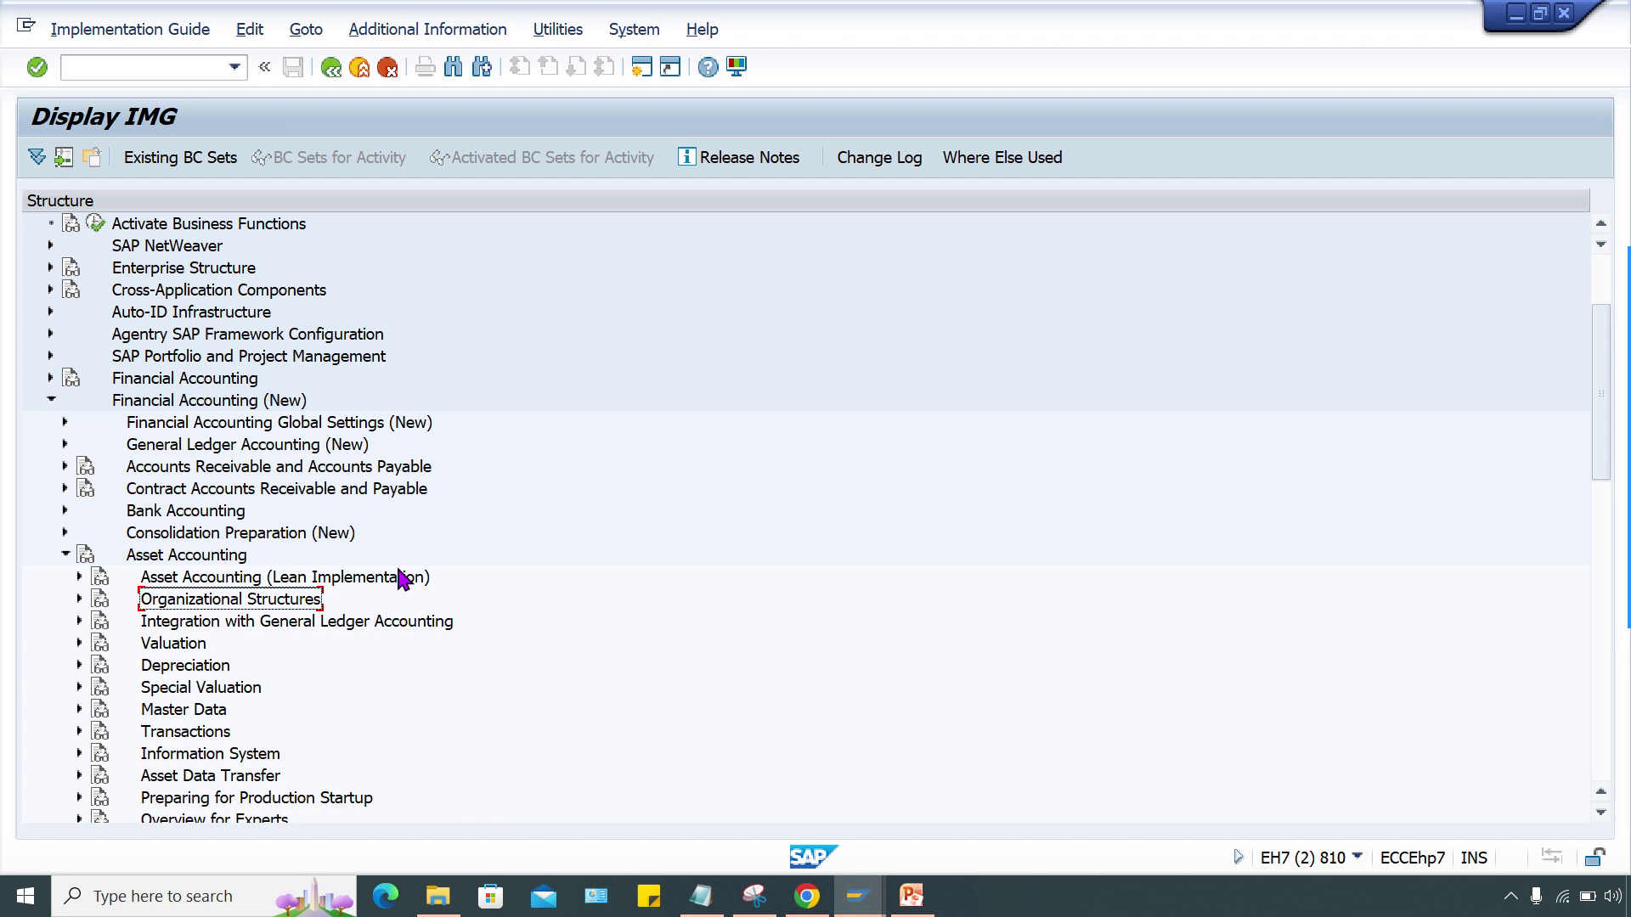
pyautogui.press('Up')
pyautogui.press('Down')
pyautogui.press('Right')
pyautogui.press('Left')
pyautogui.press('Down')
pyautogui.press('Up')
pyautogui.press('Right')
pyautogui.press('Down')
pyautogui.press('Down')
pyautogui.press('Down')
pyautogui.press('Down')
pyautogui.press('Down')
pyautogui.press('Right')
pyautogui.press('Down')
pyautogui.press('Down')
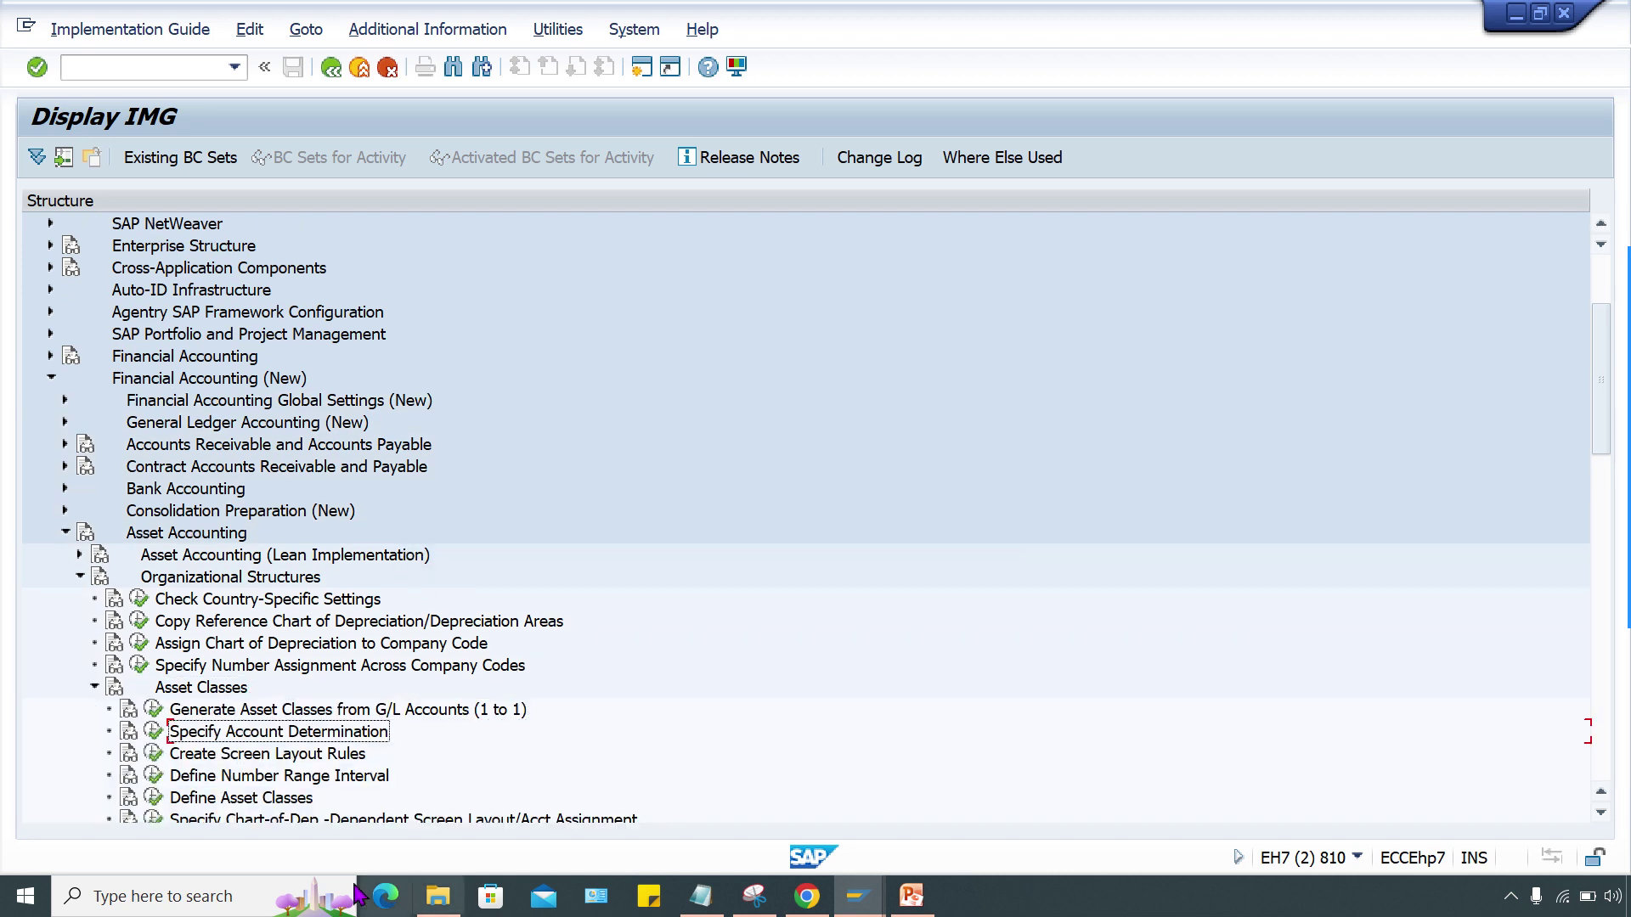
# Expand Master Data > Screen Layout and select Define Screen Layout for Asset Master Data
pyautogui.scroll(-4, 340, 731)
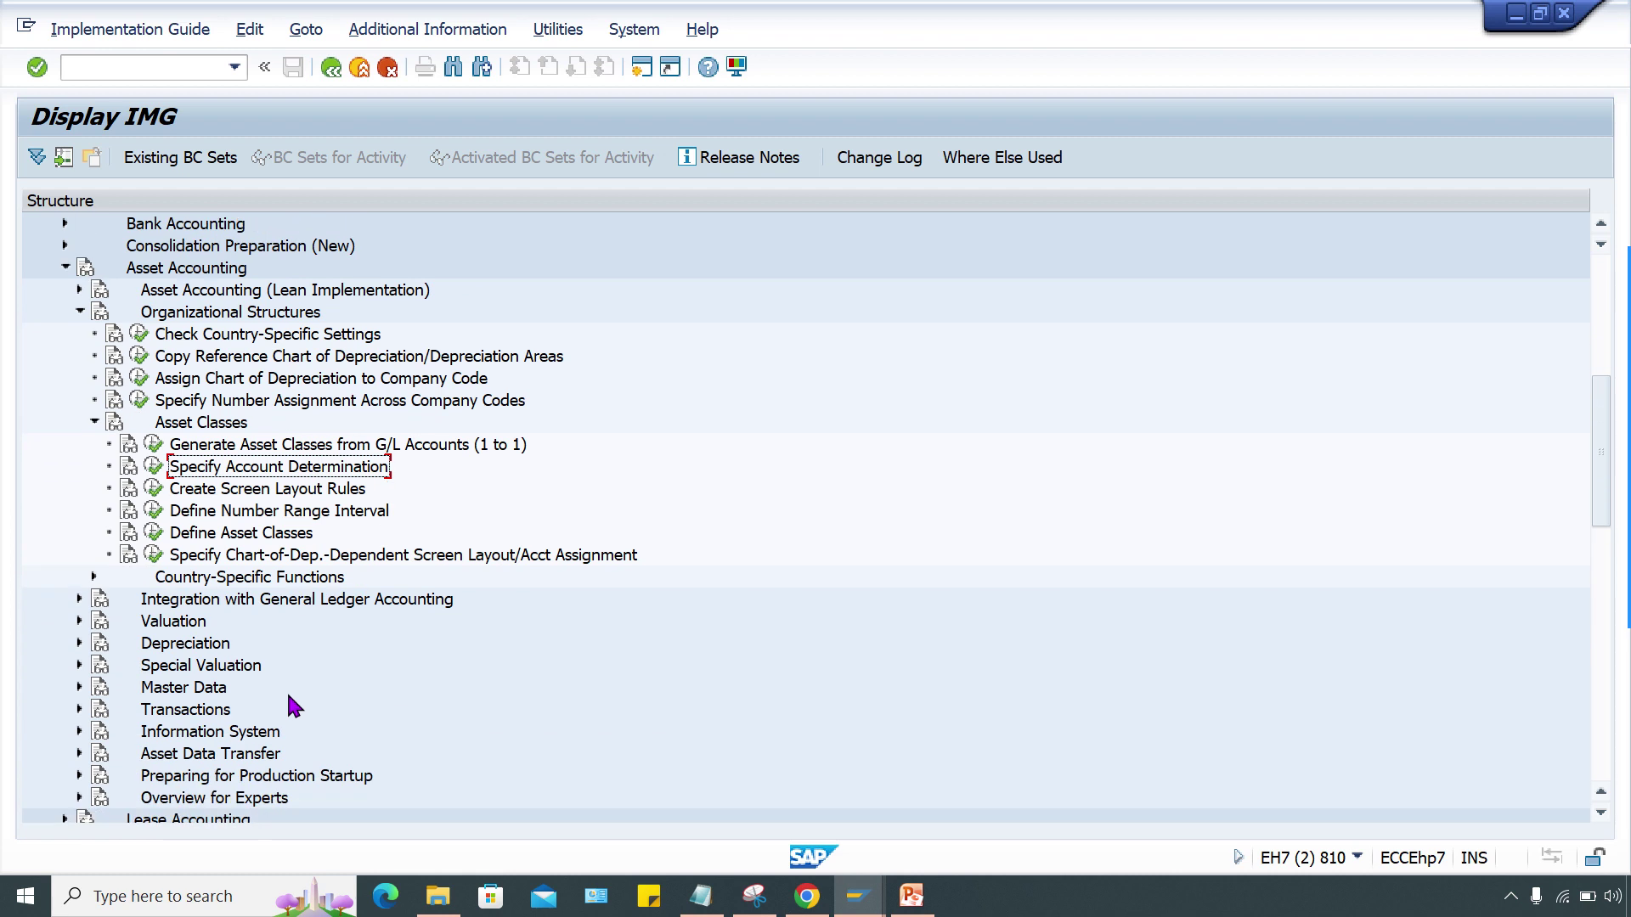
pyautogui.click(182, 687)
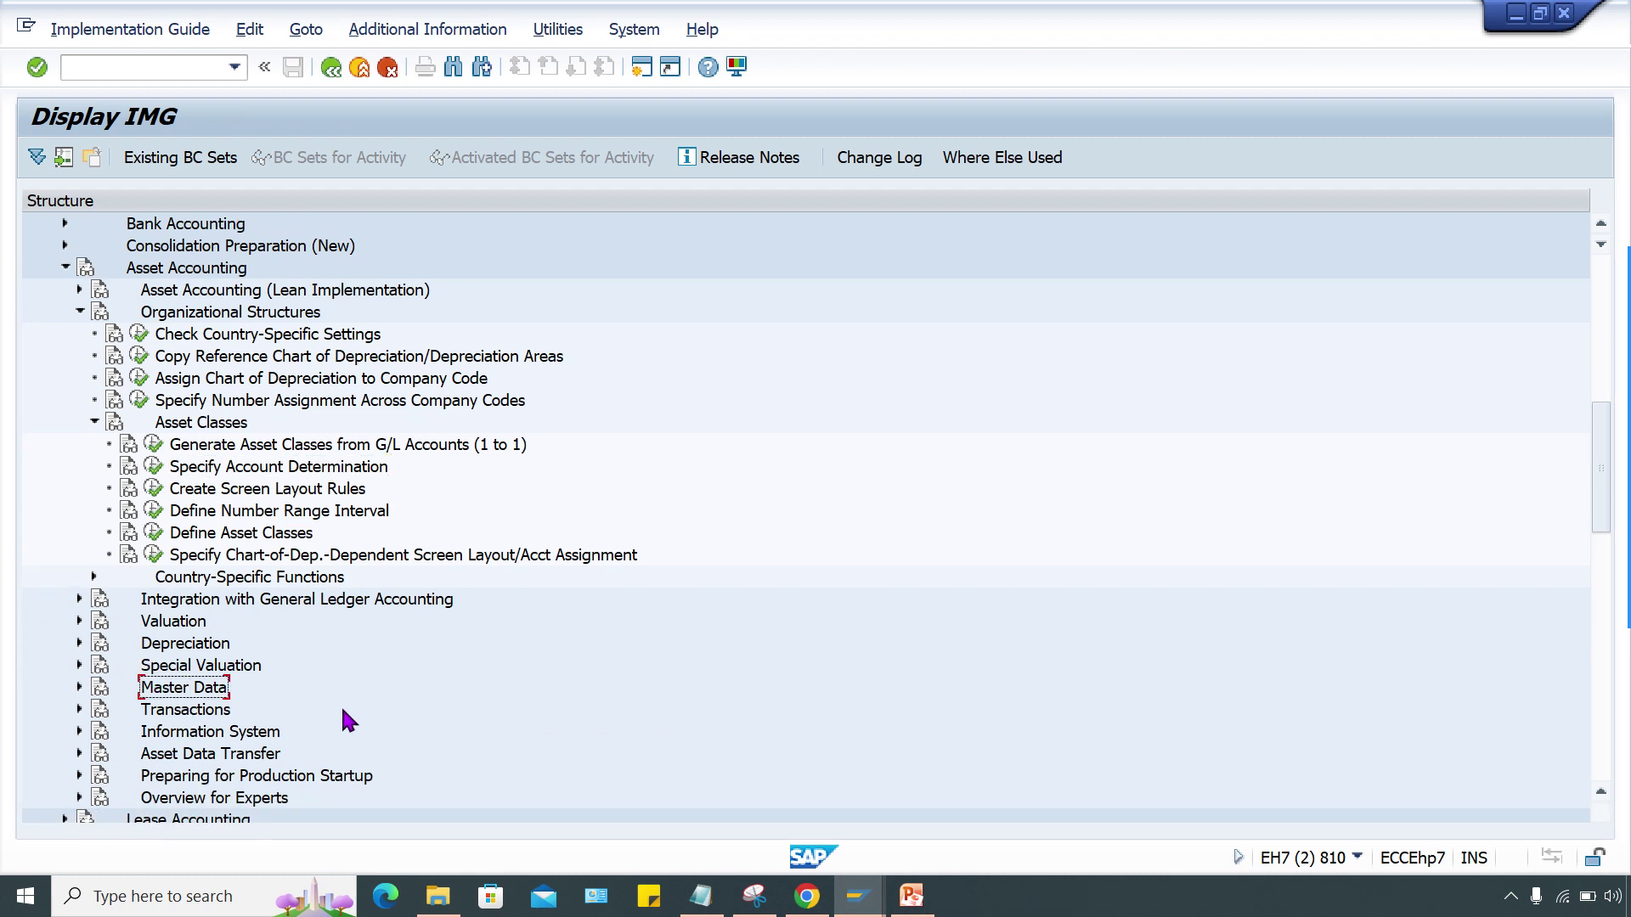
pyautogui.press('Right')
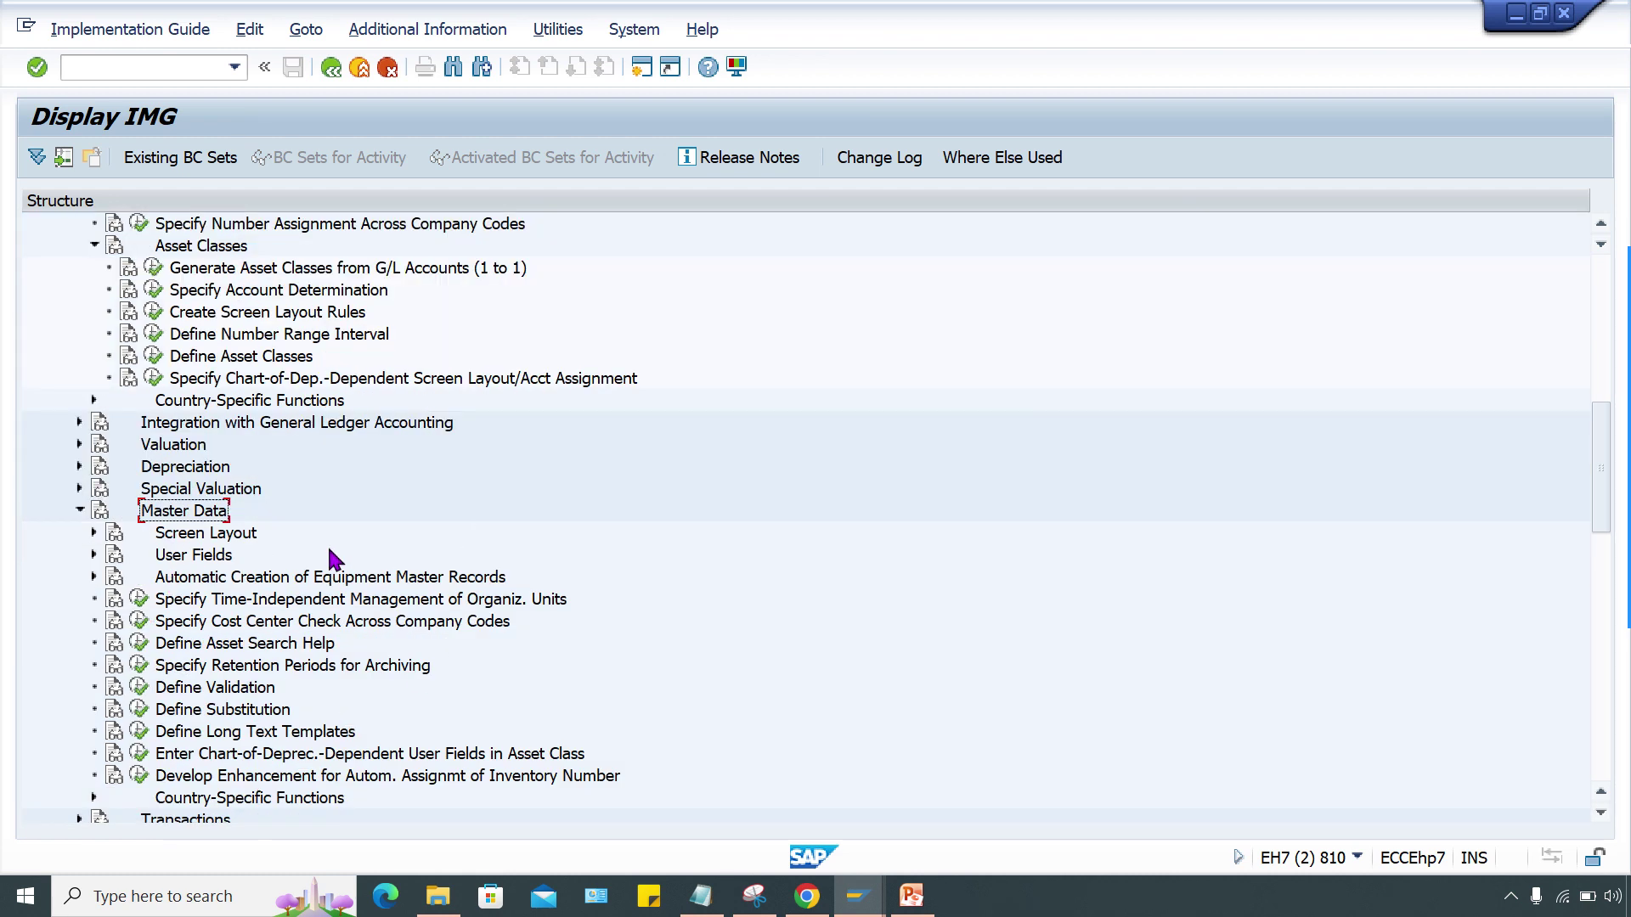
pyautogui.click(211, 532)
pyautogui.press('Right')
pyautogui.click(374, 559)
# Run Define Screen Layout for Asset Master Data and position the list at layout JK10
pyautogui.click(153, 556)
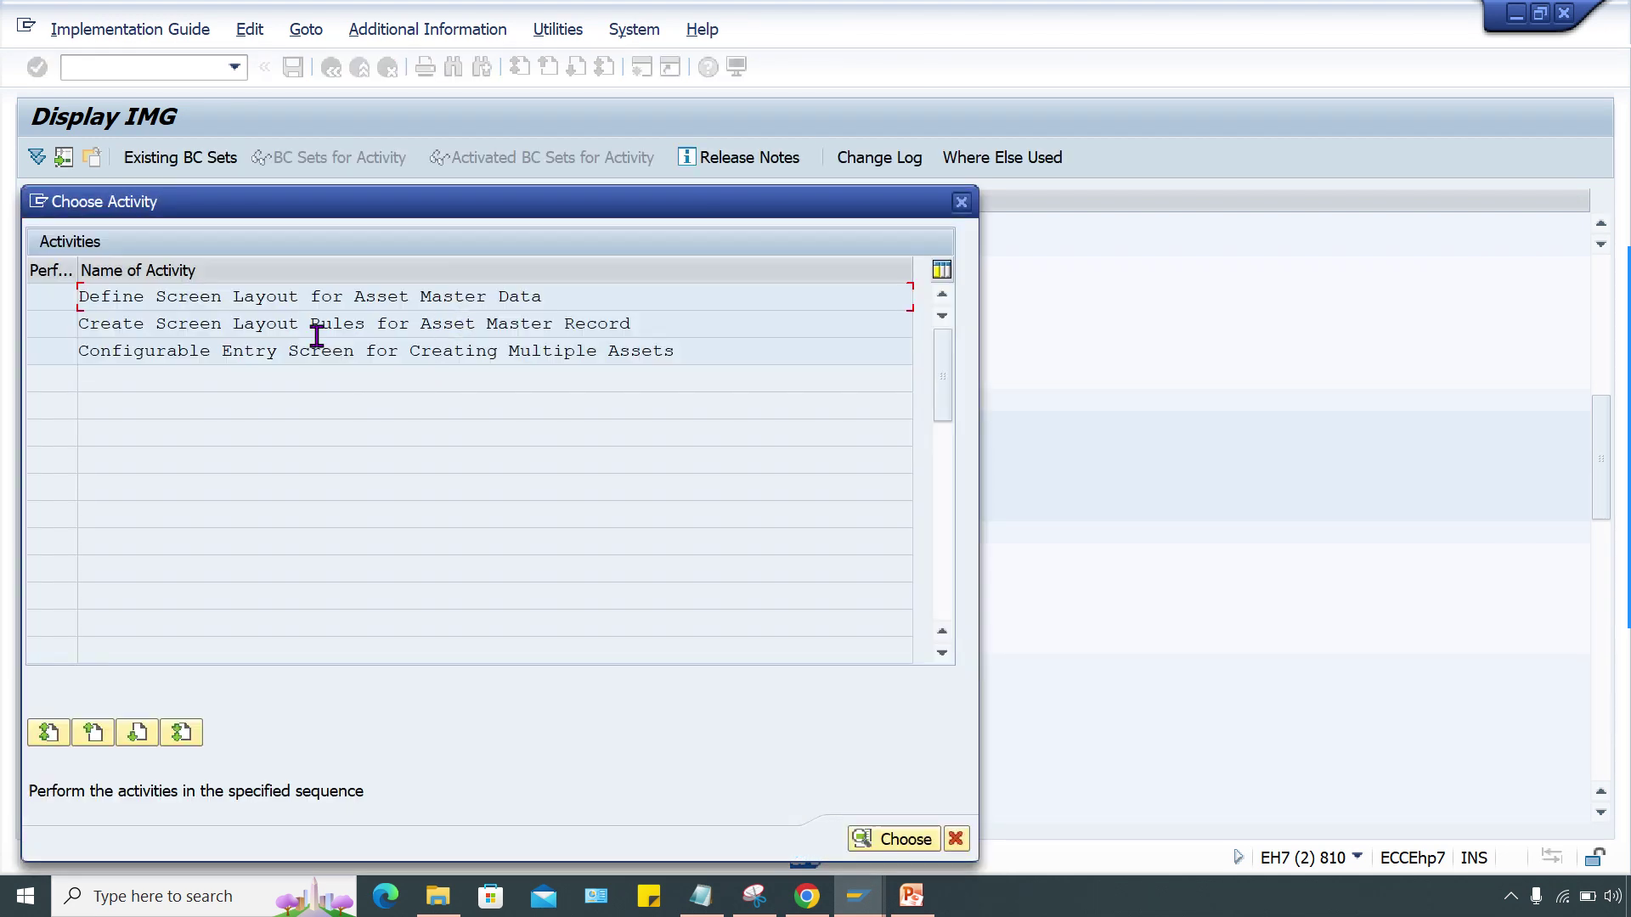
pyautogui.doubleClick(293, 297)
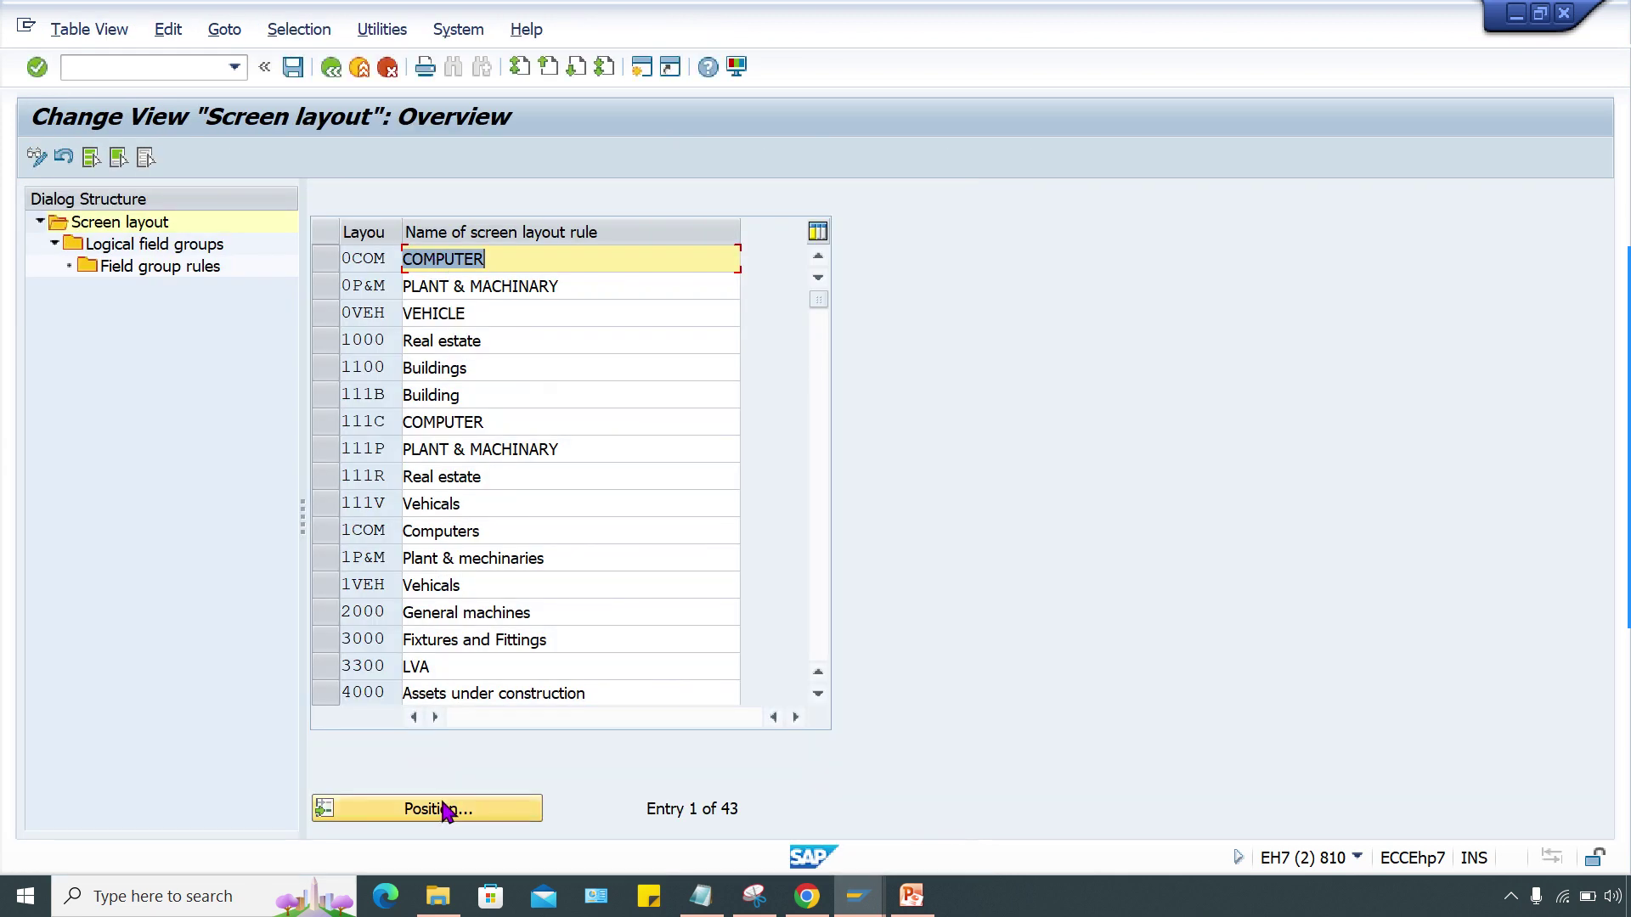
pyautogui.click(442, 809)
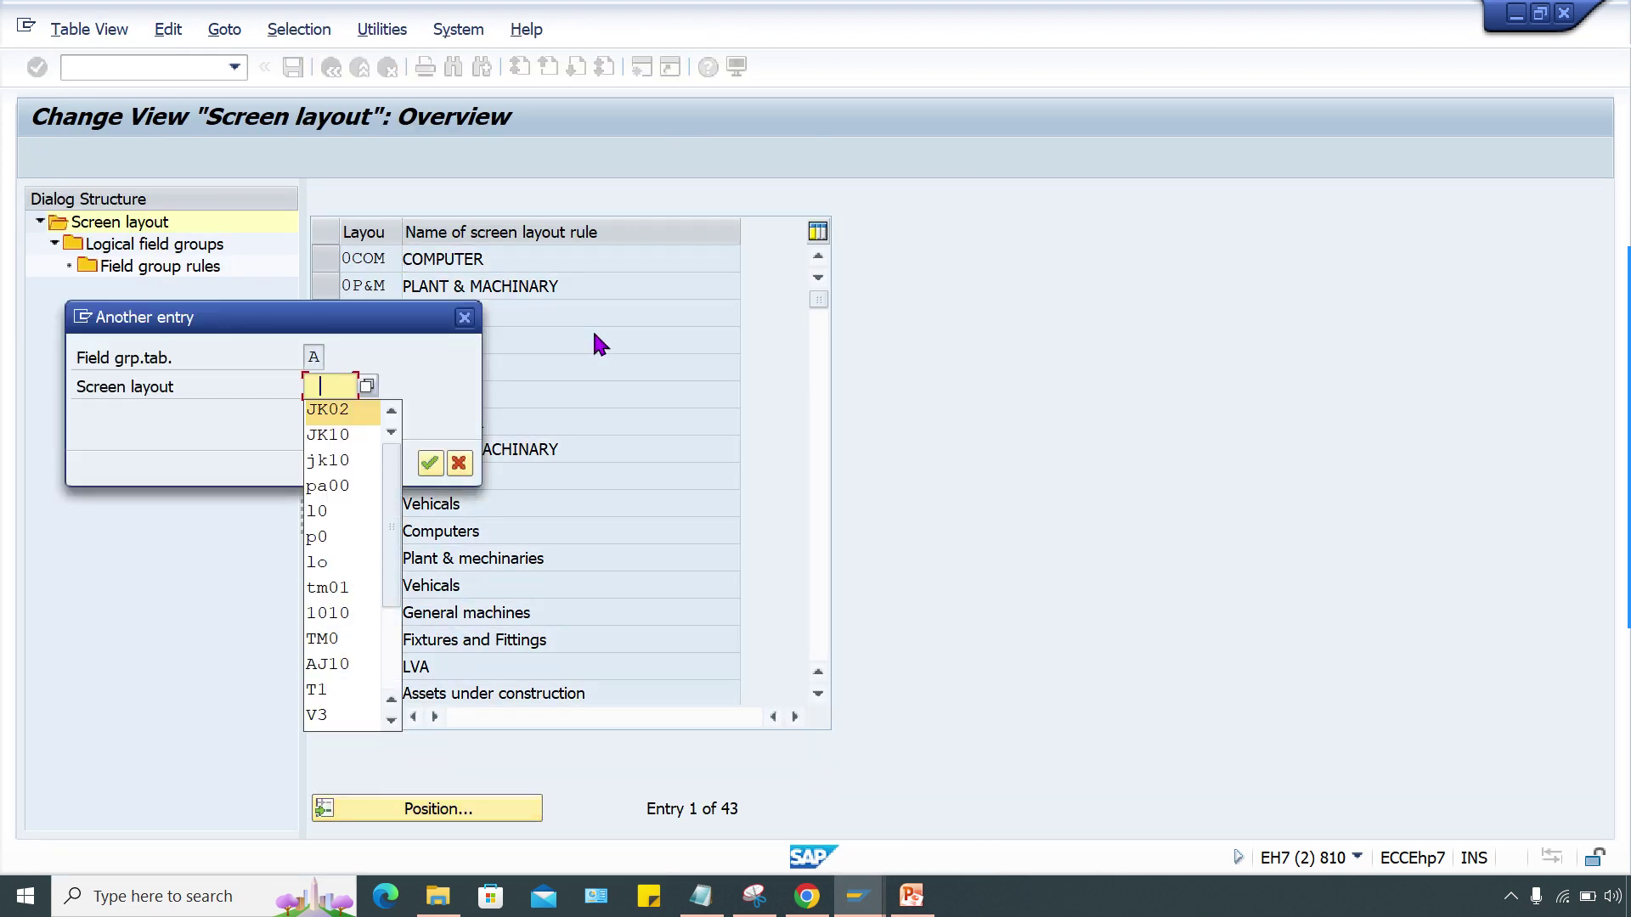
pyautogui.press('Return')
pyautogui.press('Return')
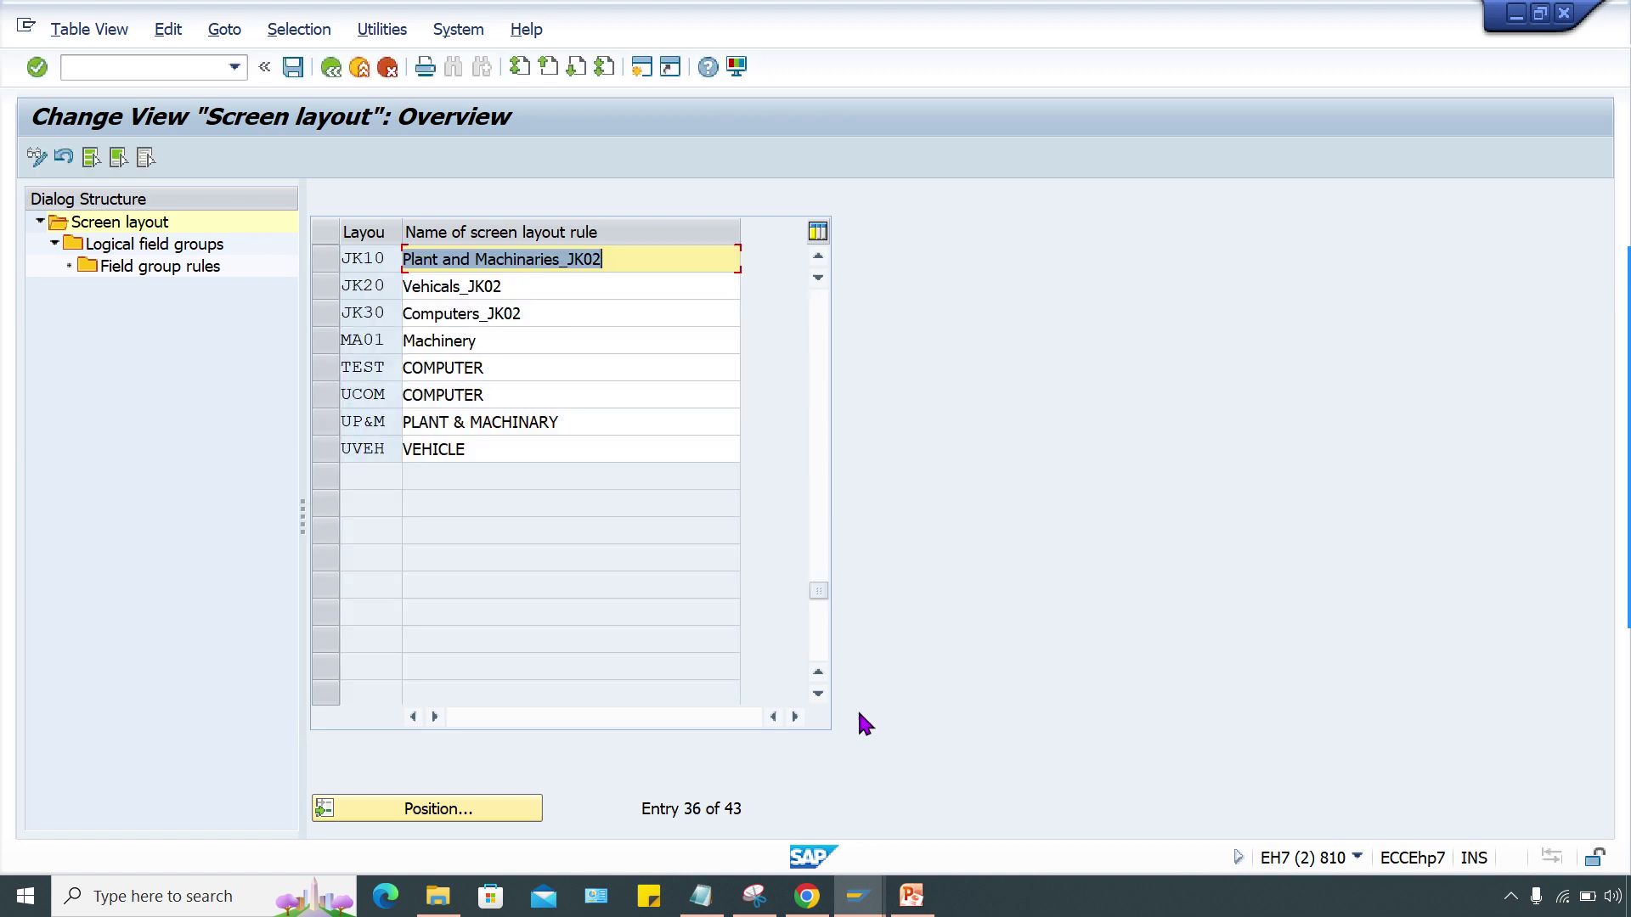
# In a new session, open asset class JK1000 in OAOA and confirm its screen layout rule is JK10
pyautogui.click(642, 67)
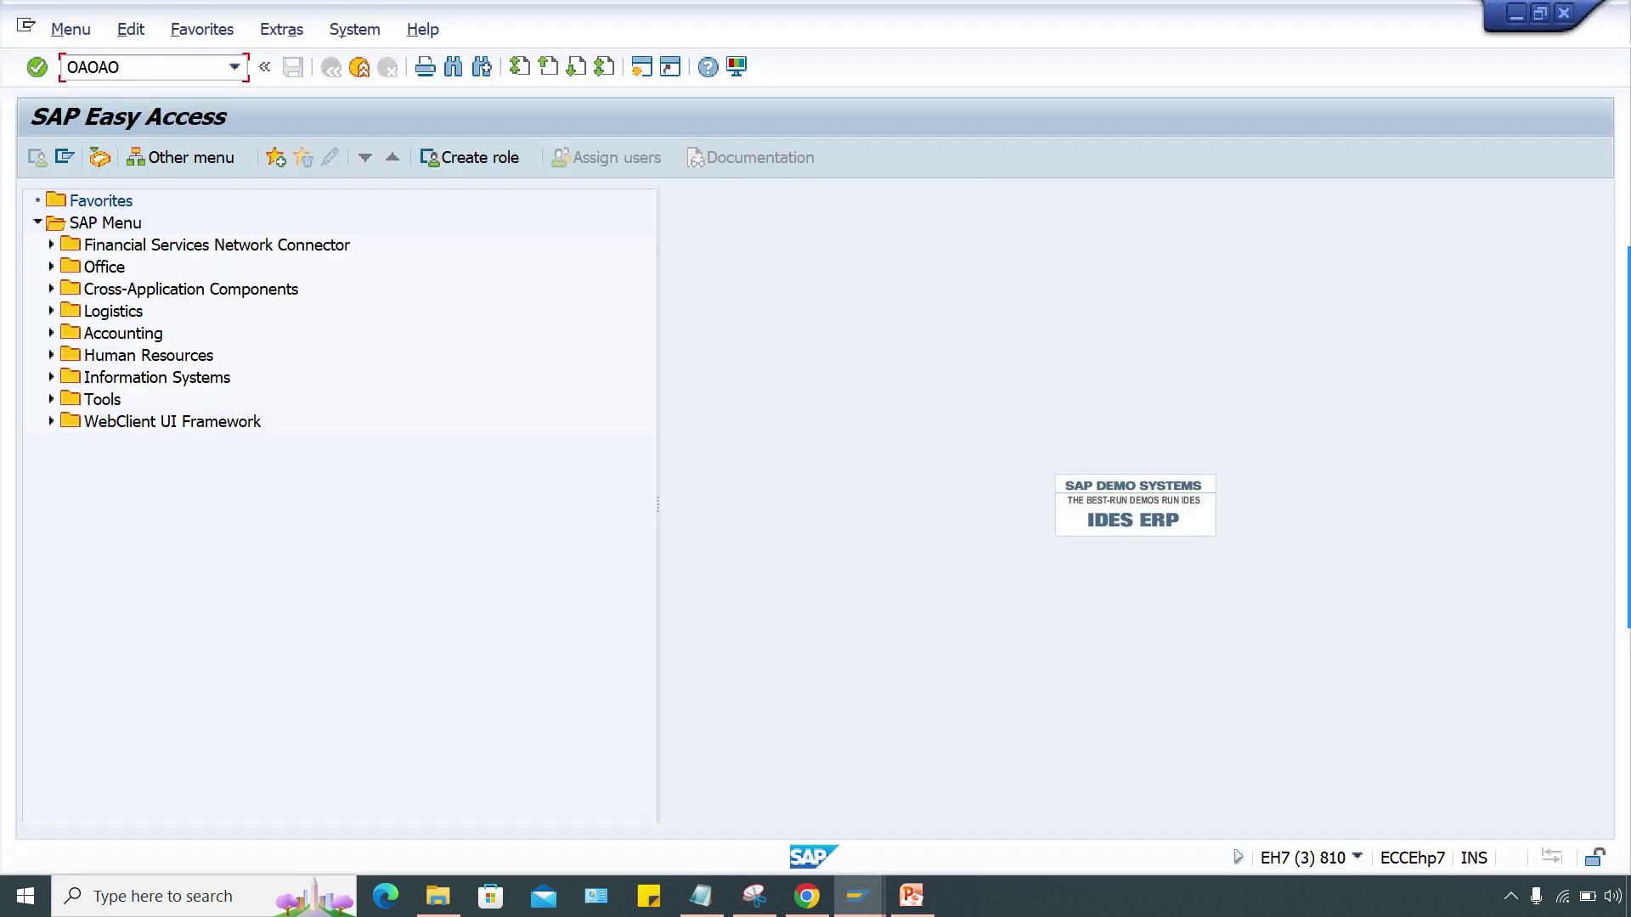
pyautogui.write('OAOA')
pyautogui.press('Return')
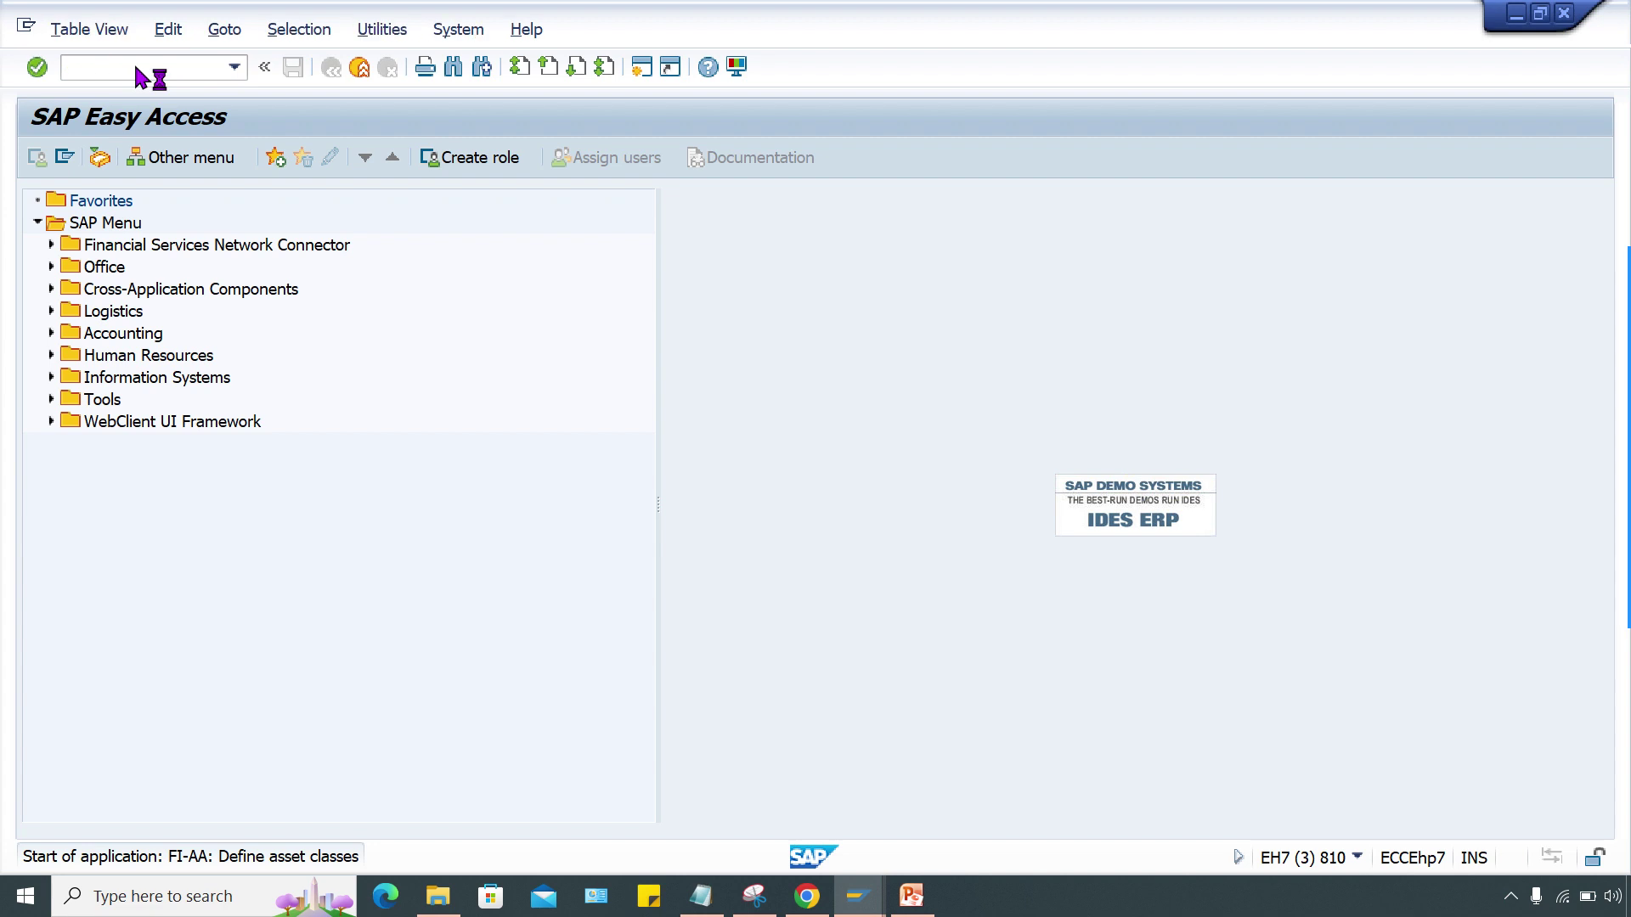
pyautogui.click(194, 779)
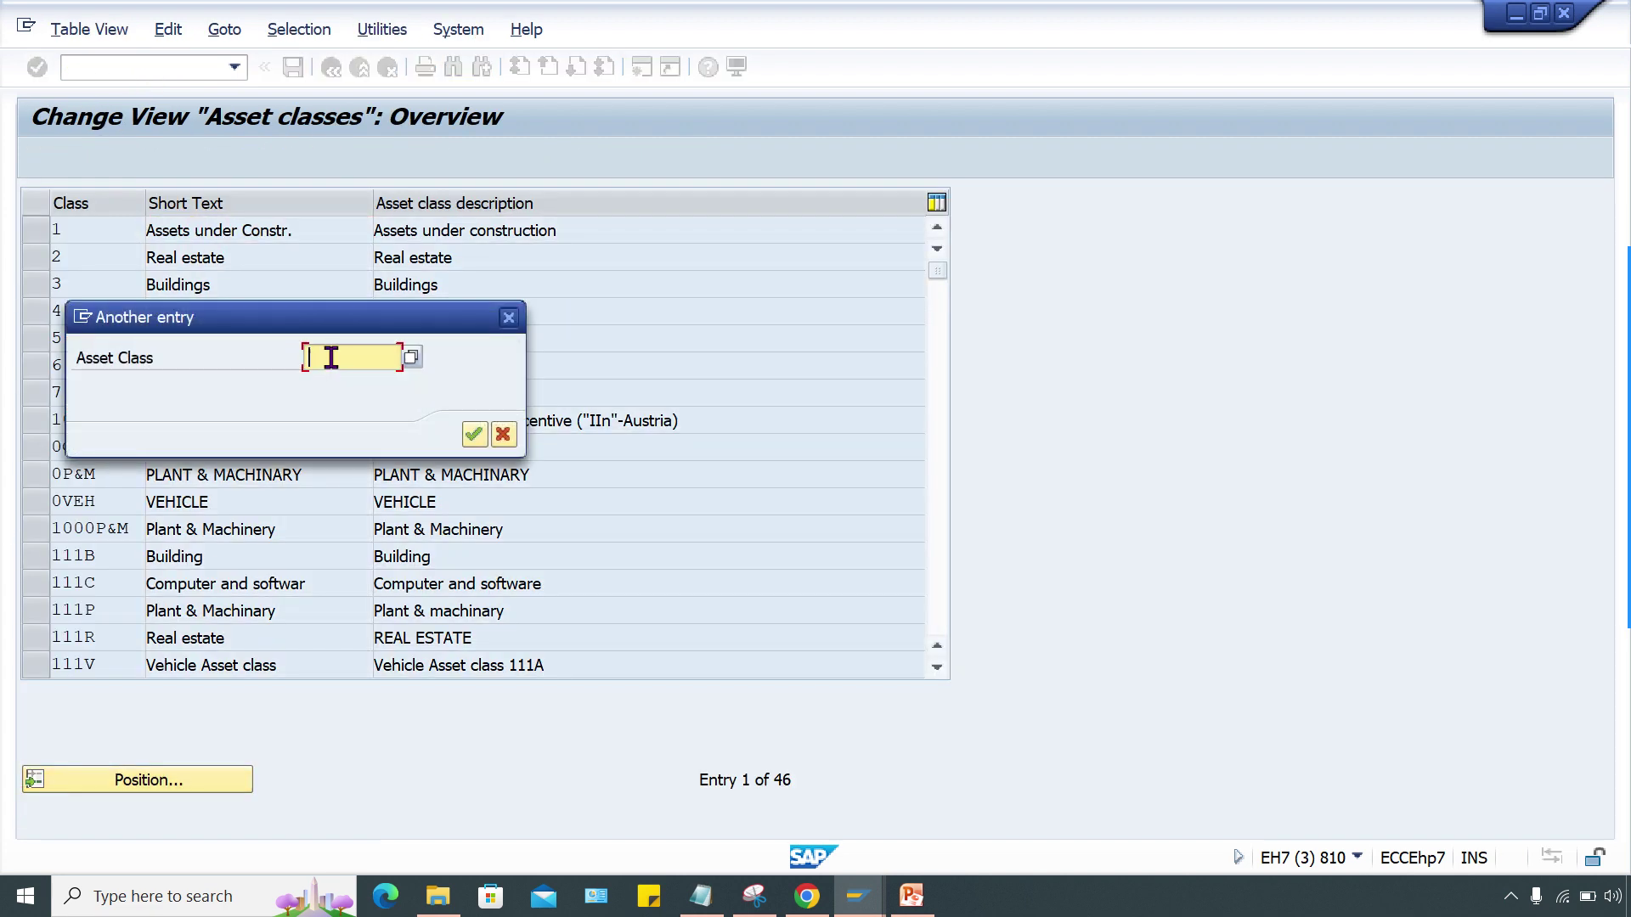
pyautogui.press('BackSpace')
pyautogui.click(353, 433)
pyautogui.press('Return')
pyautogui.doubleClick(114, 226)
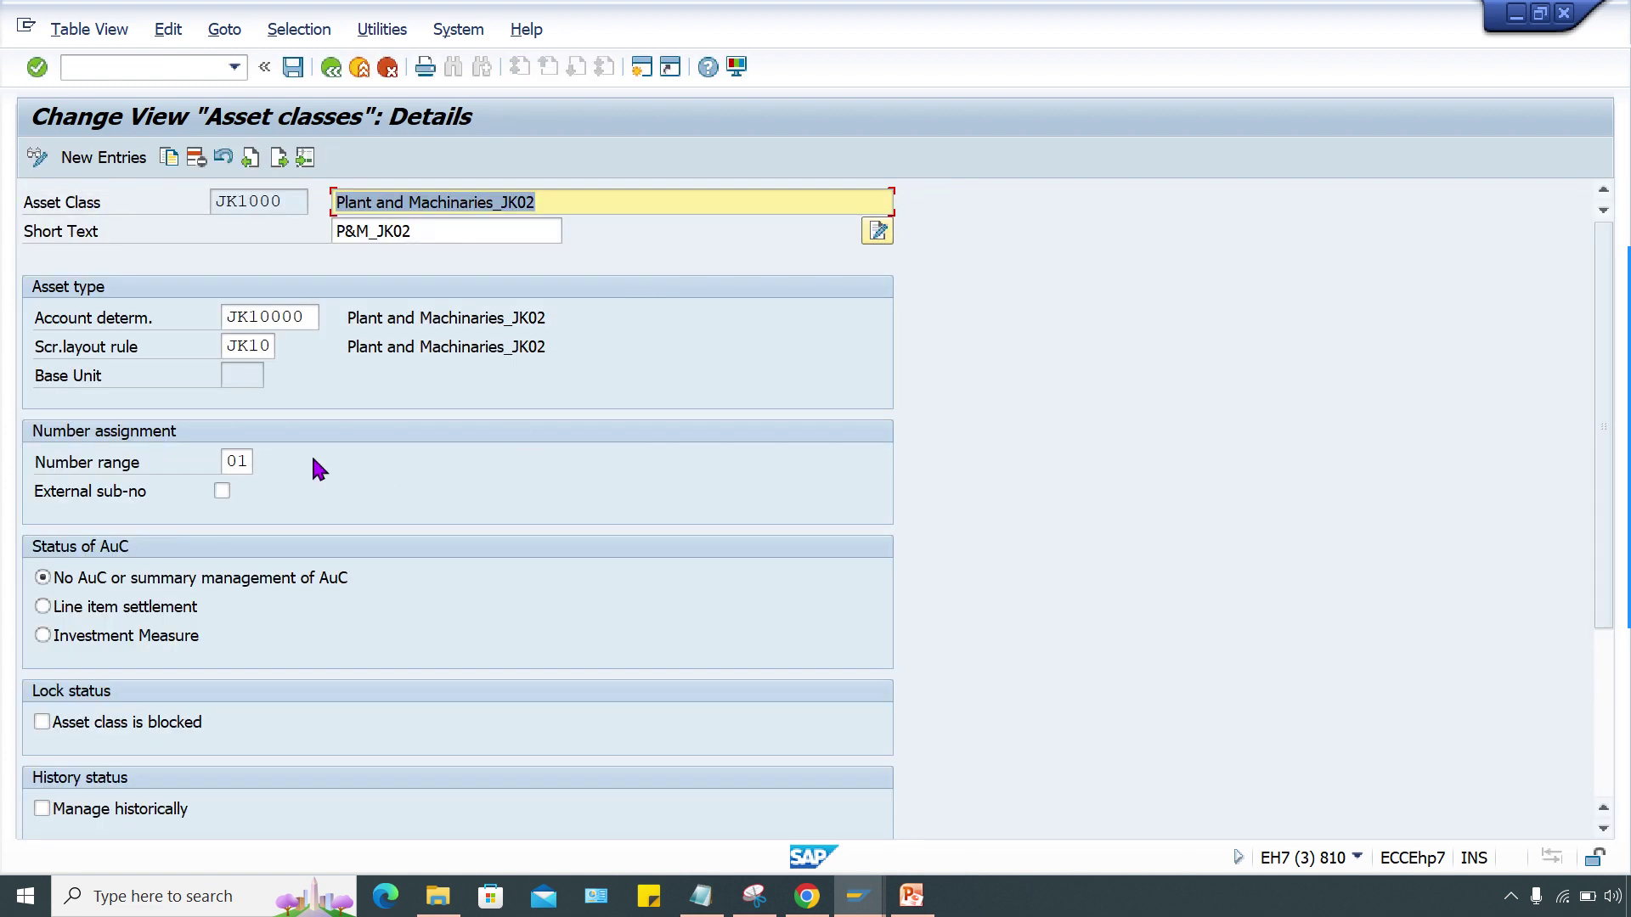
pyautogui.click(260, 345)
# Open layout JK10's time-dependent field group rules, where Business area is marked optional
pyautogui.moveTo(858, 896)
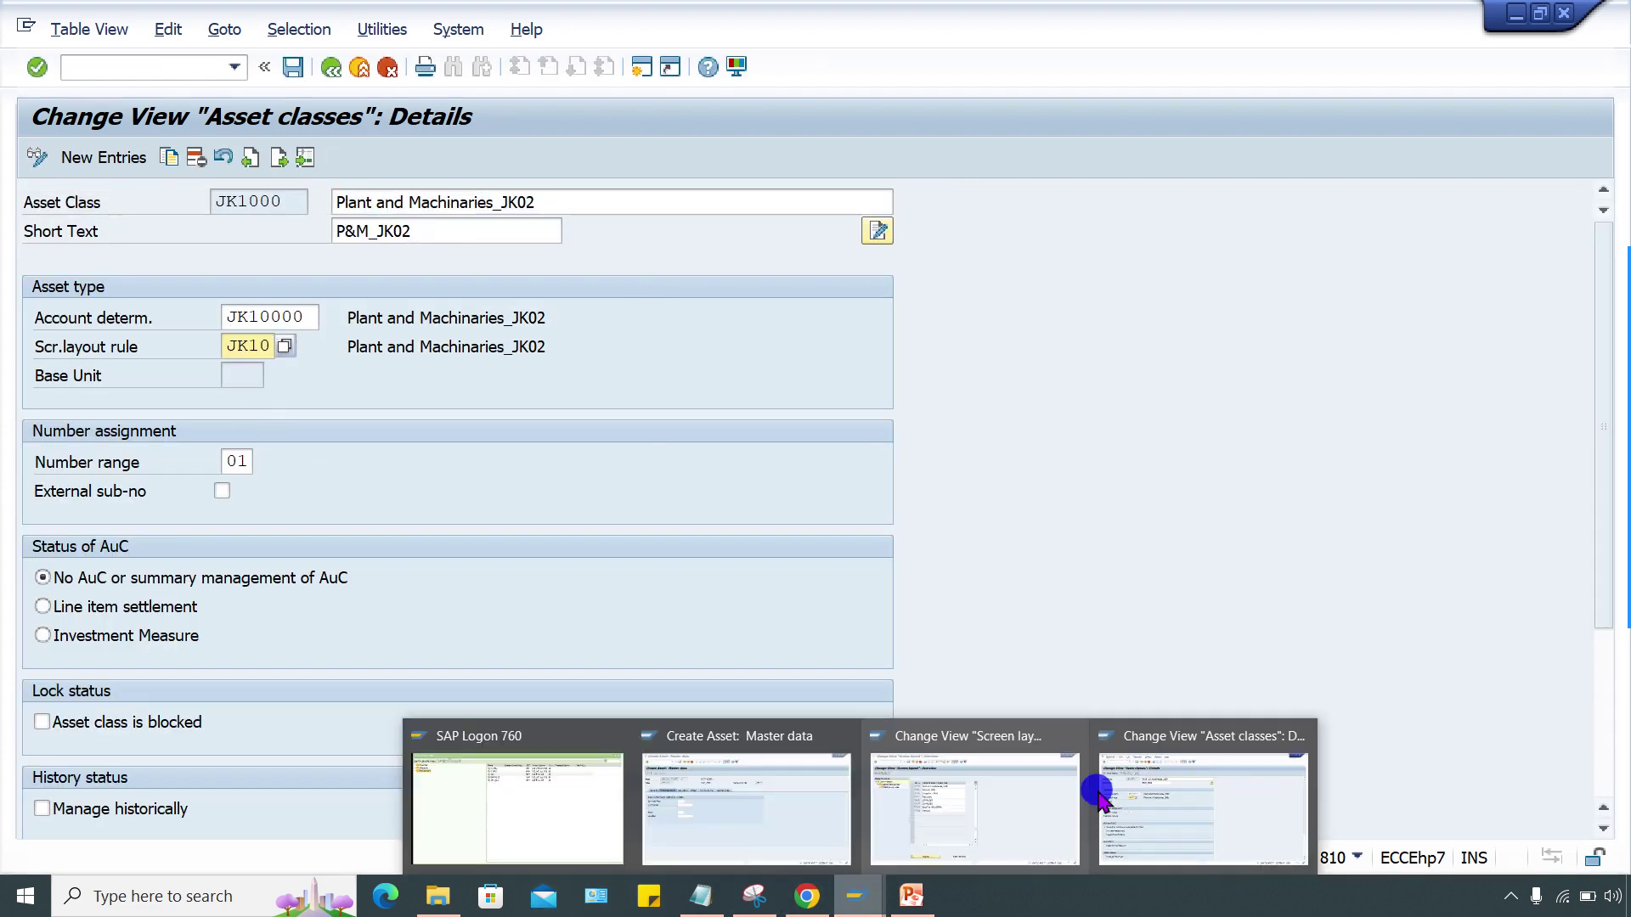
pyautogui.click(965, 801)
pyautogui.click(327, 259)
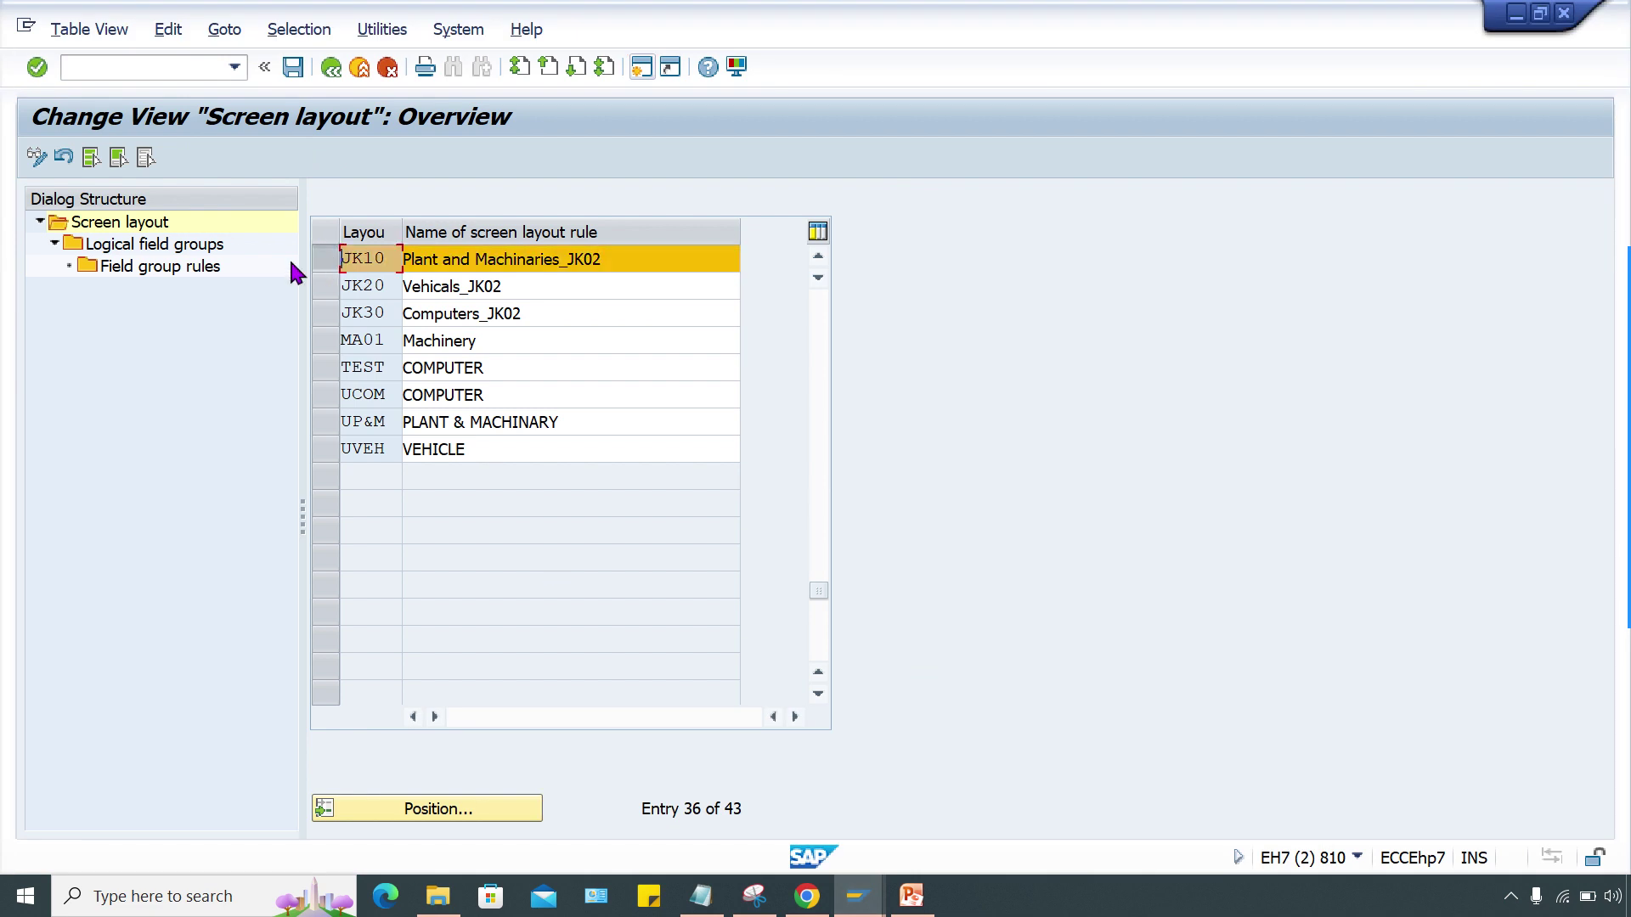
pyautogui.click(132, 245)
pyautogui.doubleClick(132, 245)
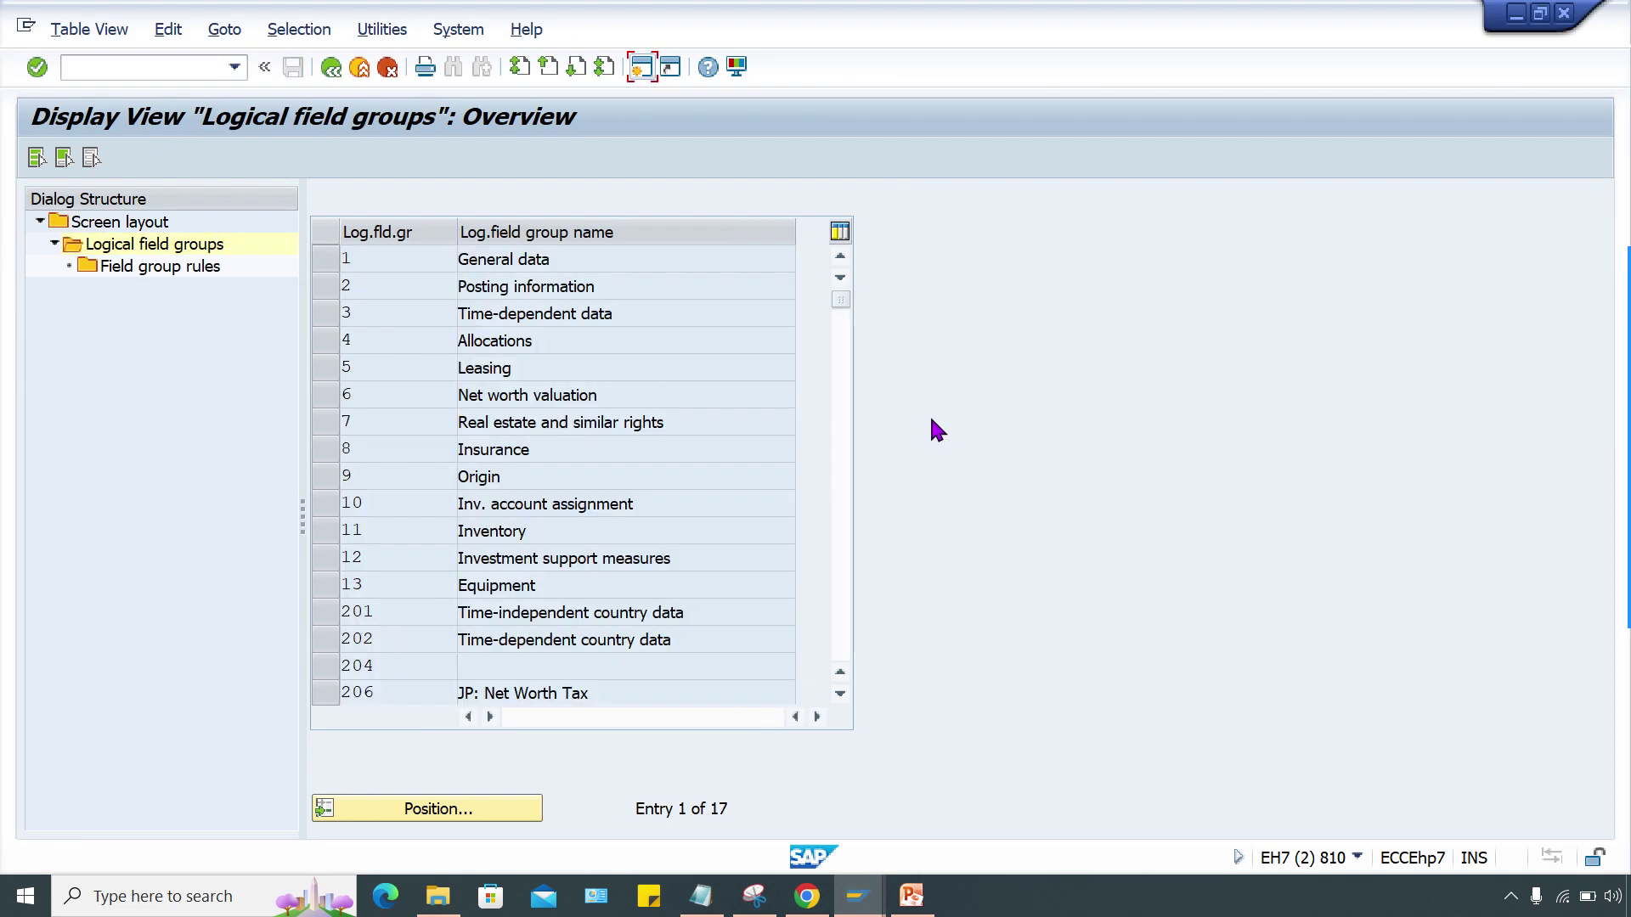
pyautogui.click(328, 318)
pyautogui.doubleClick(177, 268)
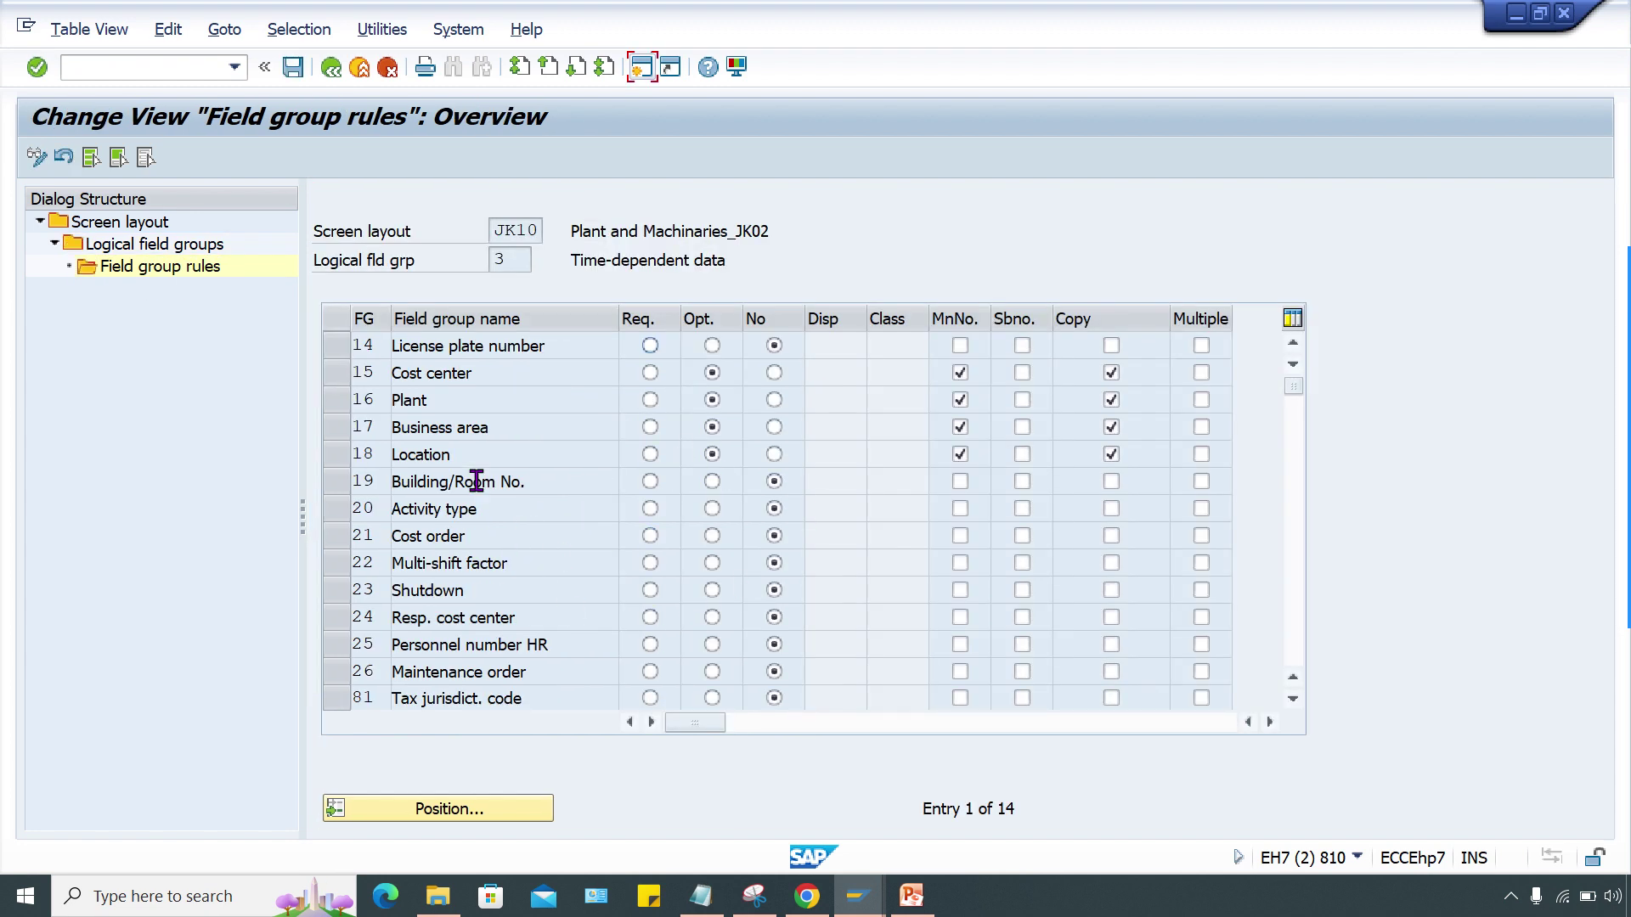
pyautogui.click(712, 427)
pyautogui.moveTo(858, 896)
pyautogui.click(784, 843)
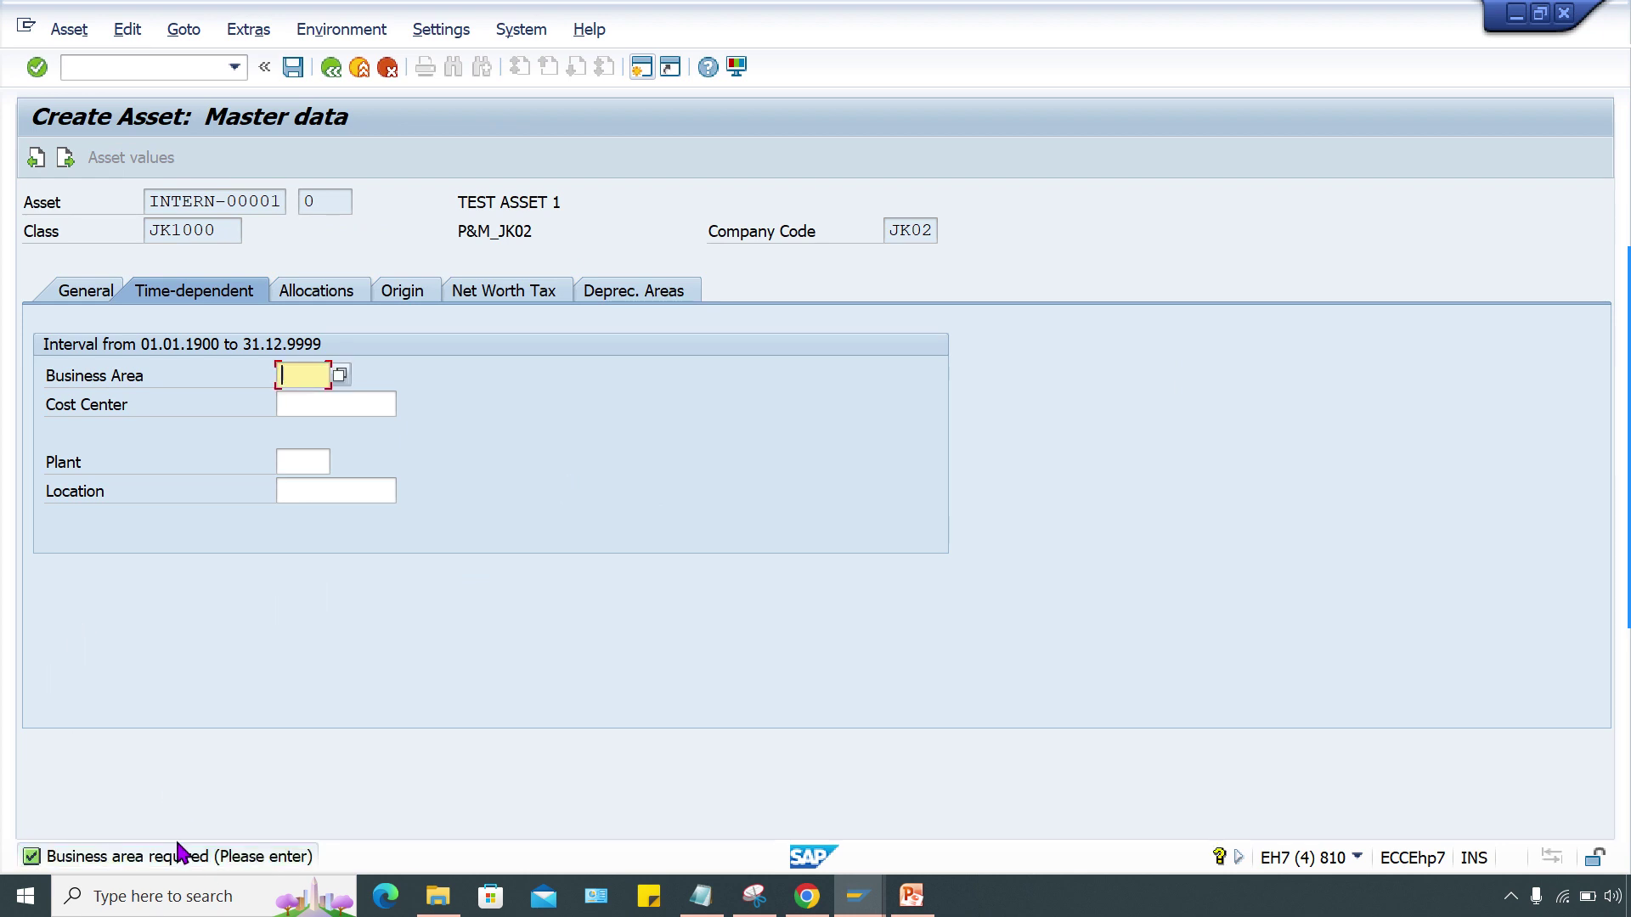
pyautogui.doubleClick(175, 858)
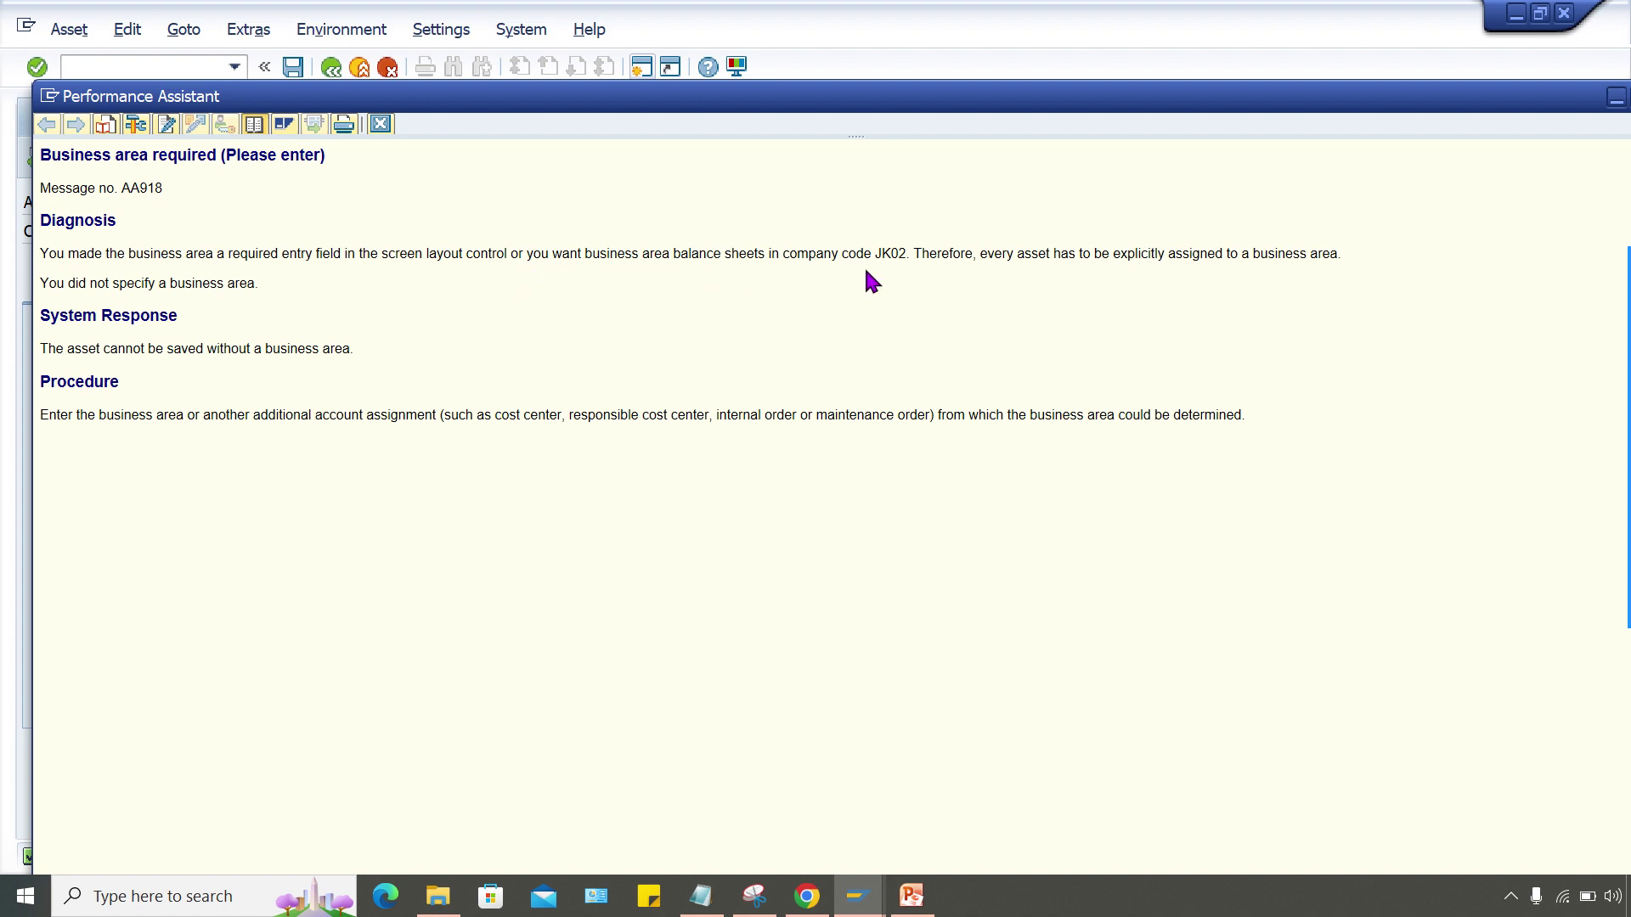
pyautogui.moveTo(906, 253); pyautogui.dragTo(560, 259)
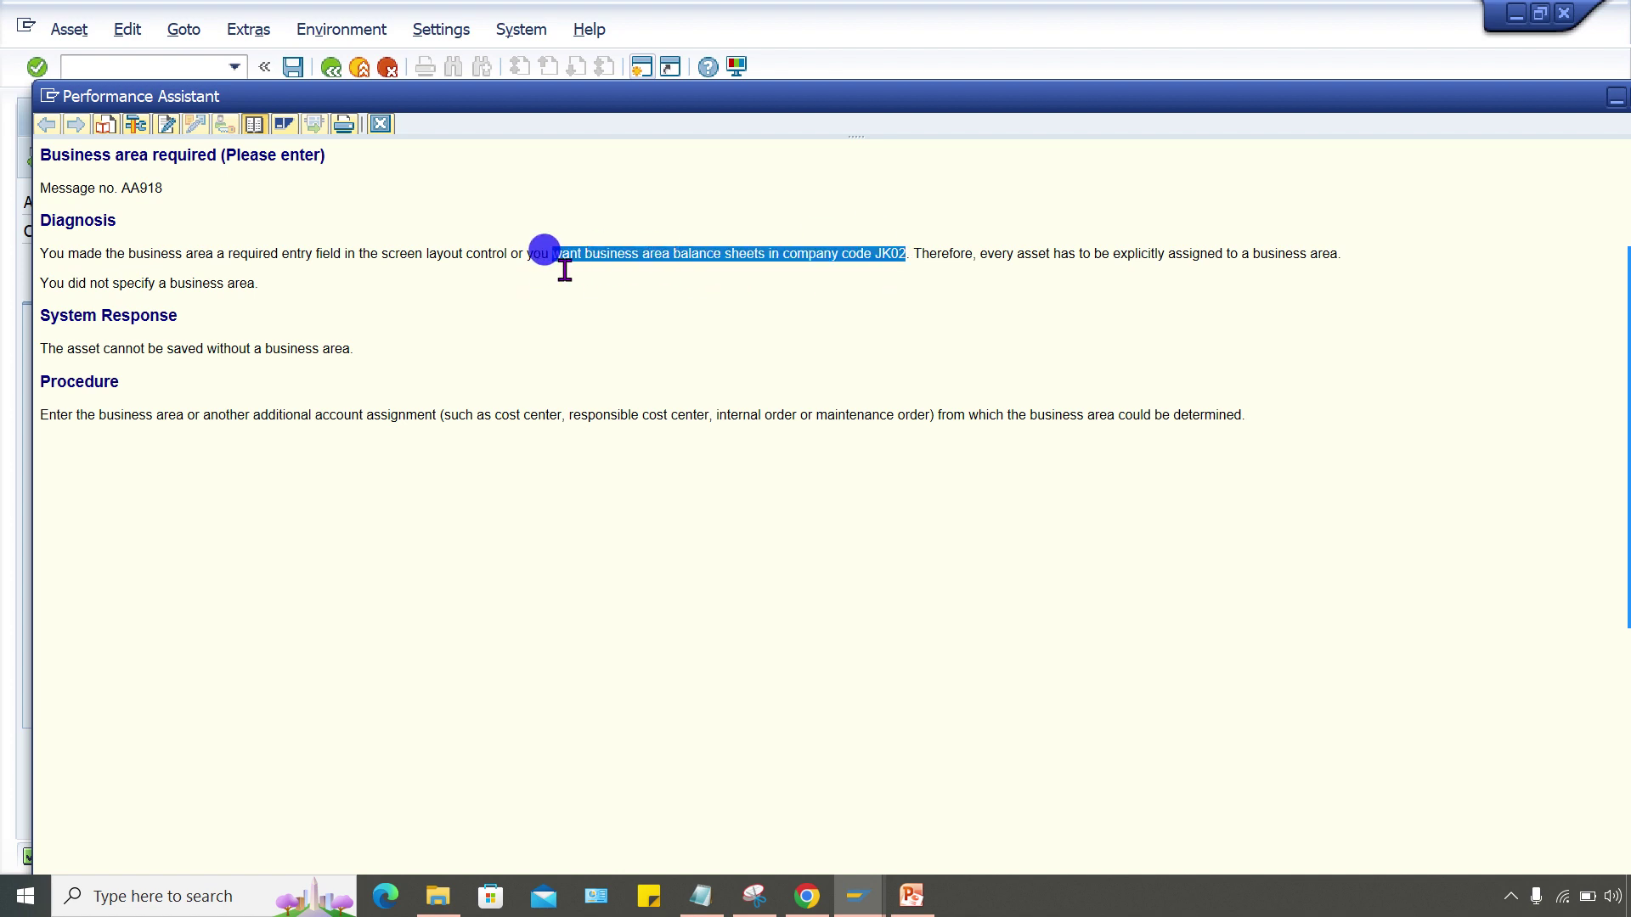
pyautogui.click(379, 270)
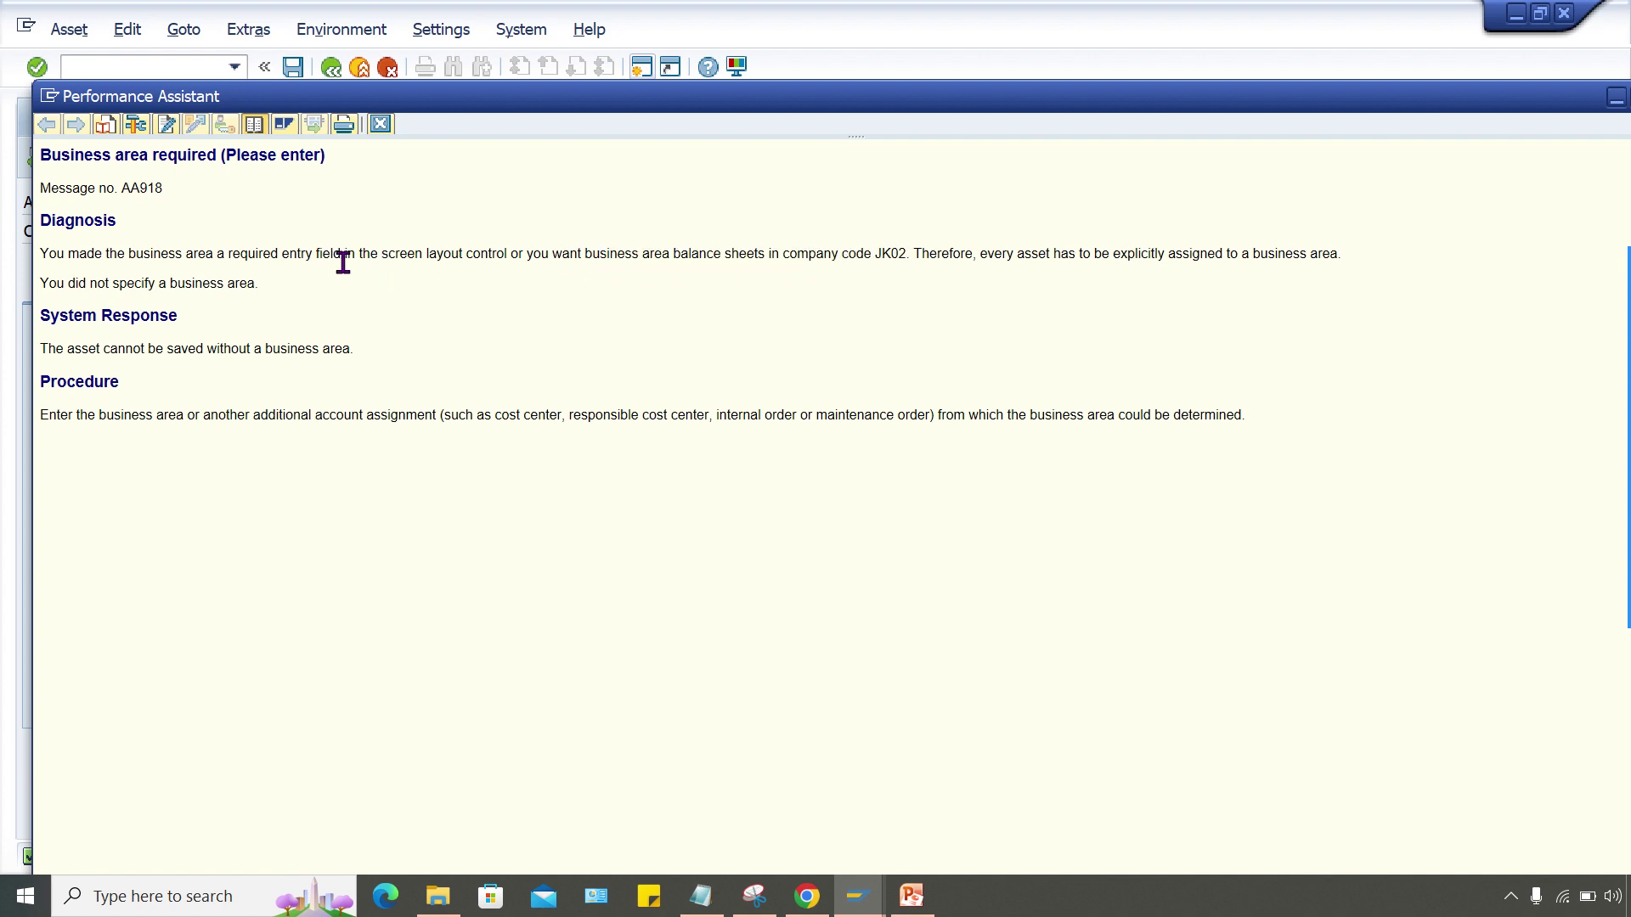
pyautogui.click(64, 253)
pyautogui.moveTo(64, 253); pyautogui.dragTo(458, 248)
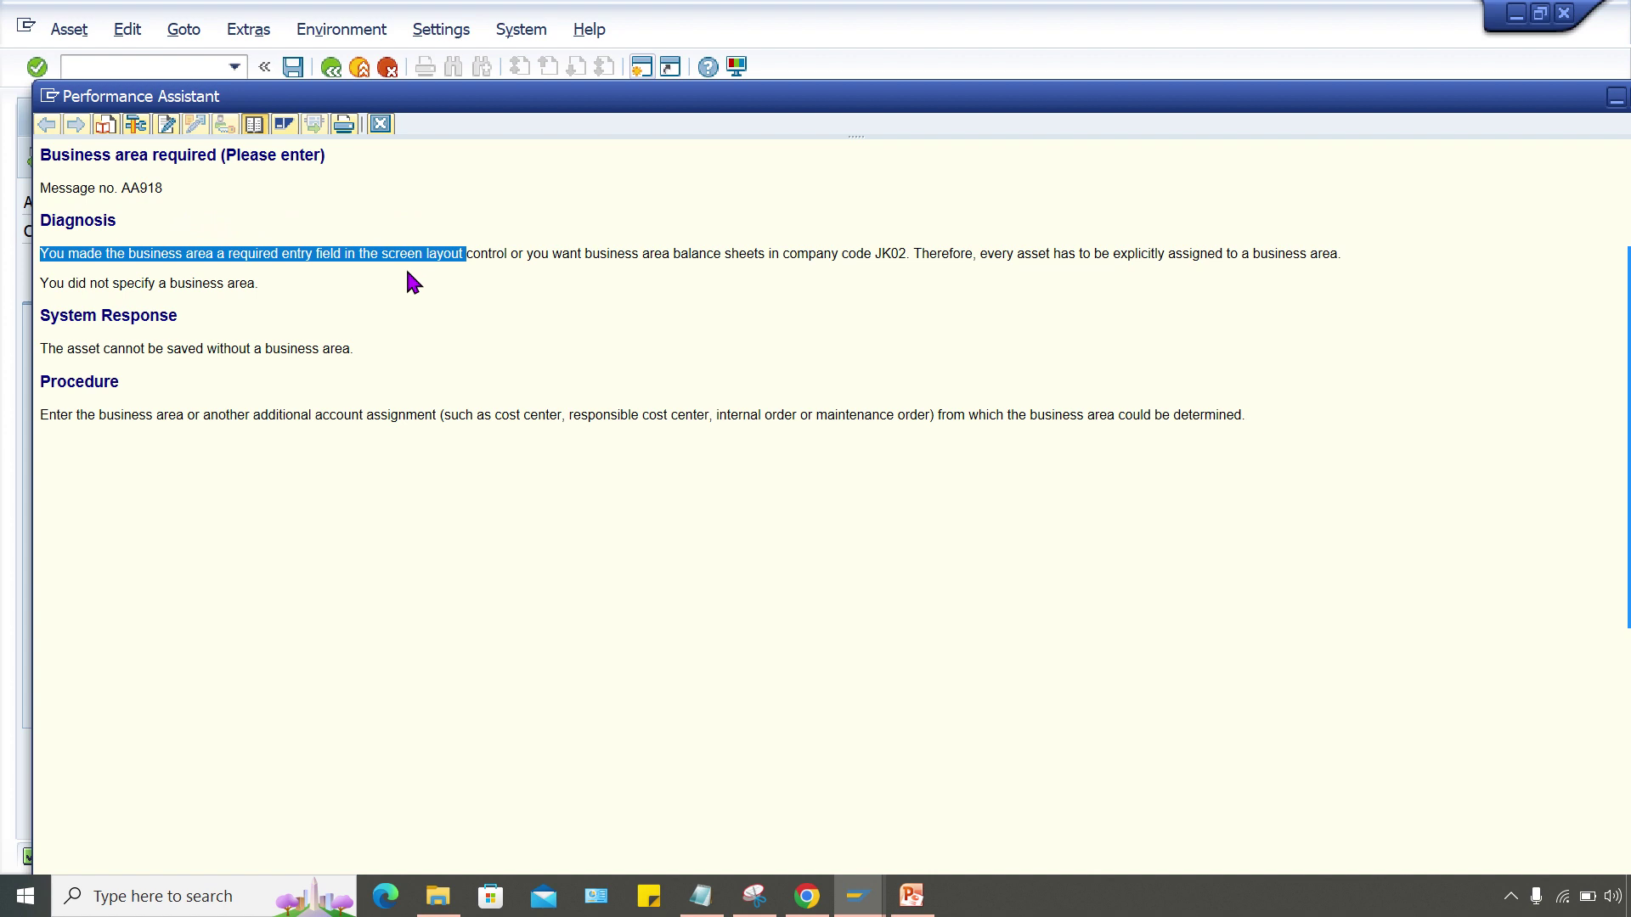
pyautogui.click(470, 269)
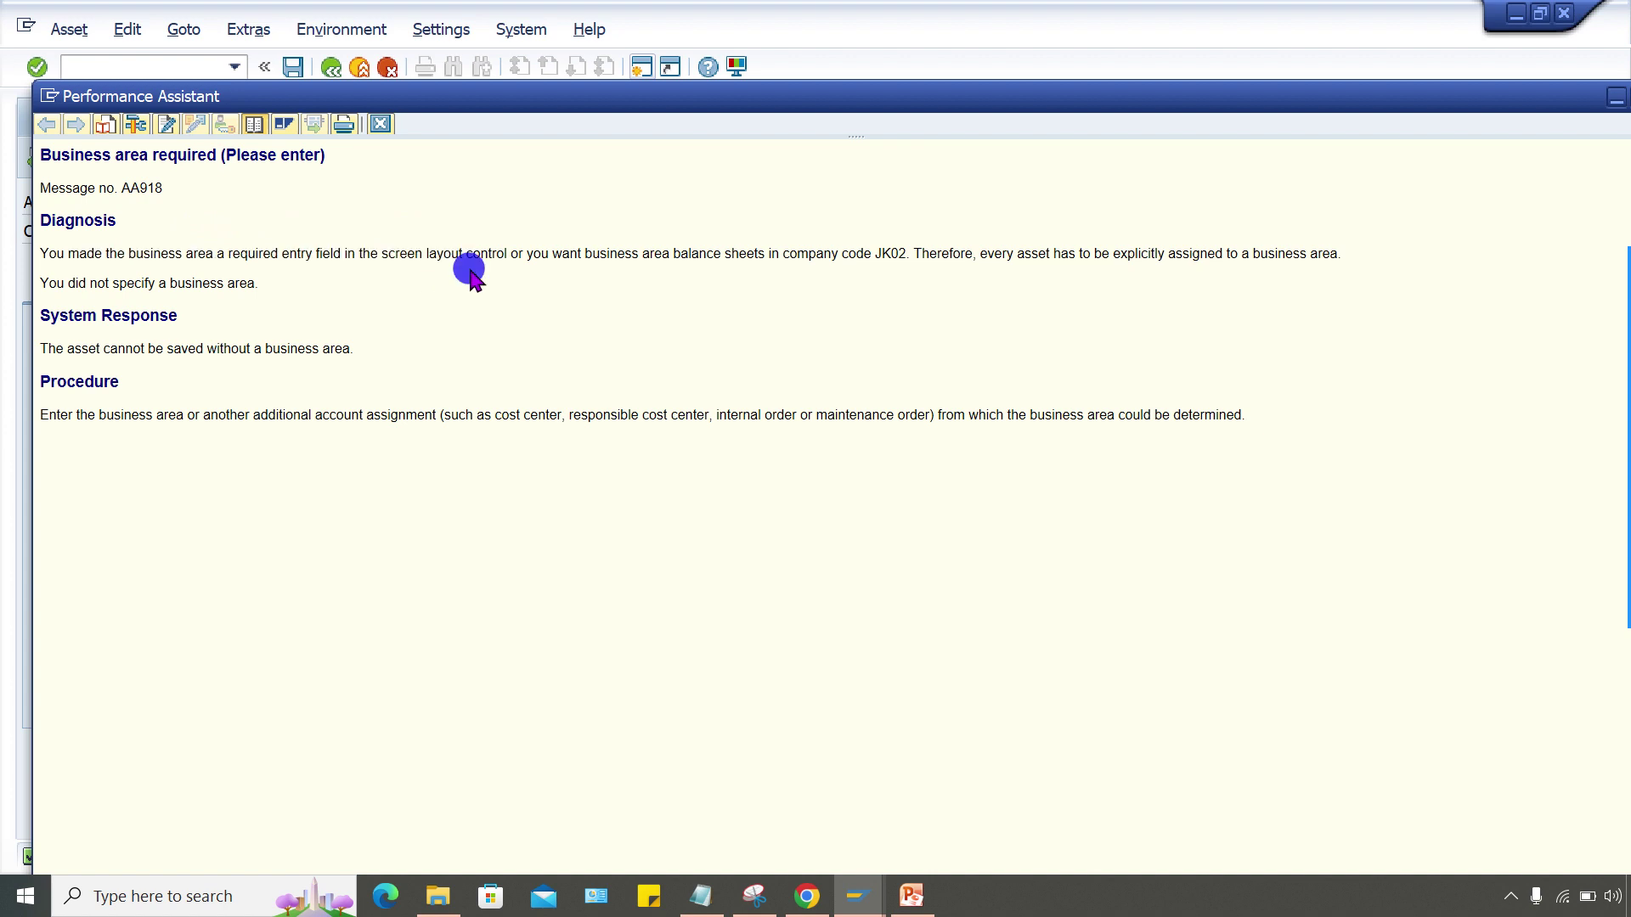
pyautogui.moveTo(509, 254); pyautogui.dragTo(747, 251)
pyautogui.click(564, 269)
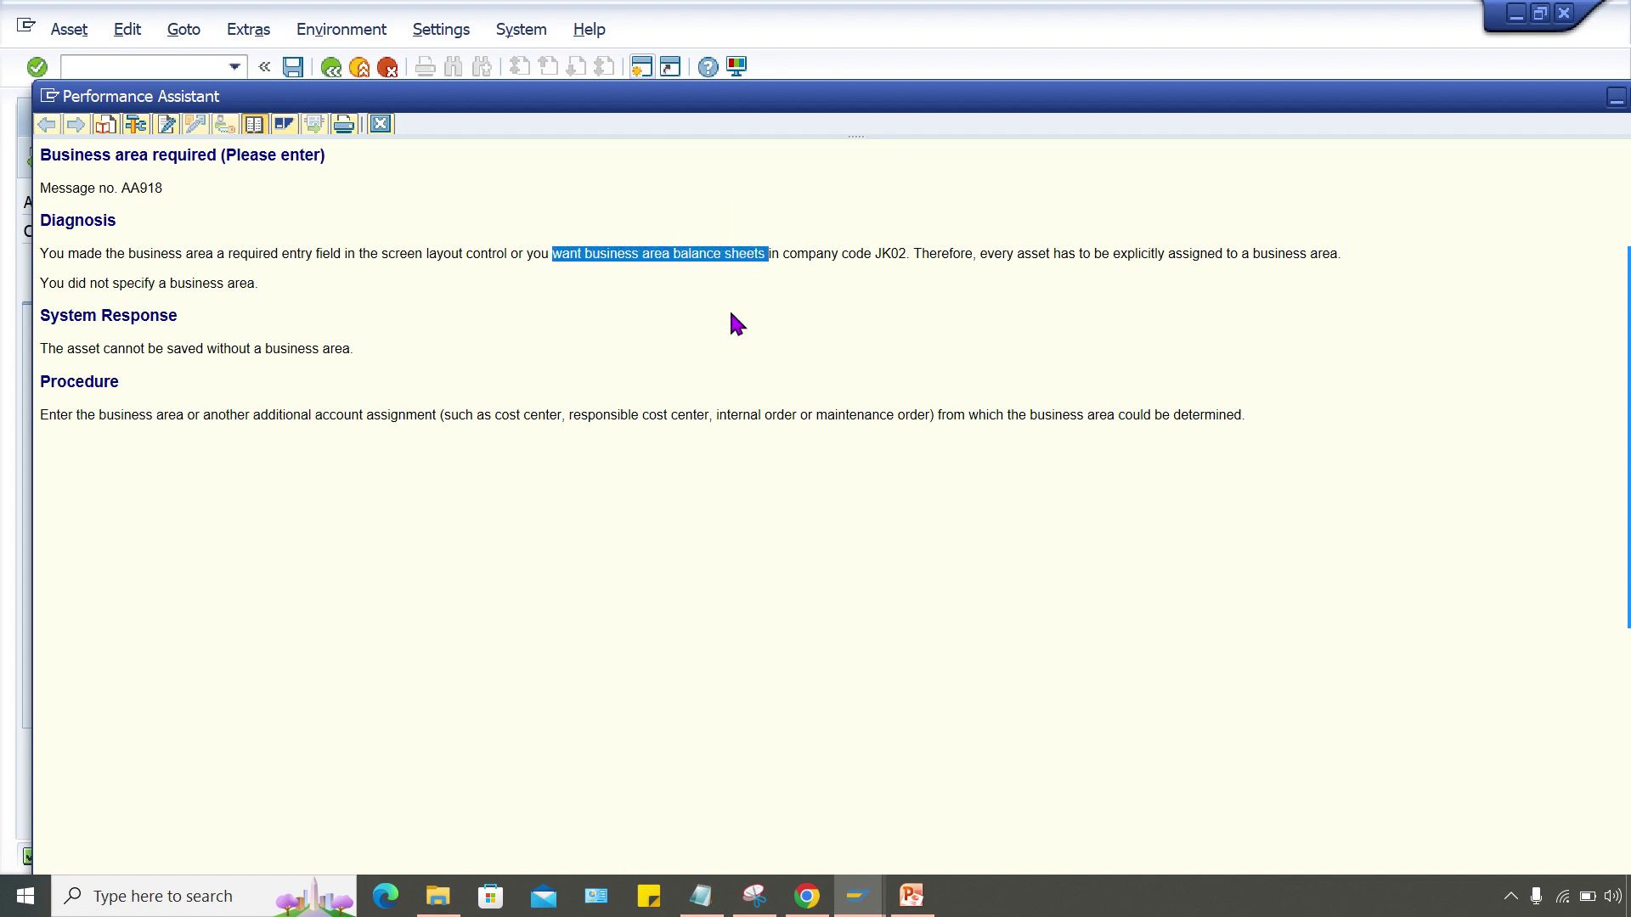
pyautogui.click(712, 270)
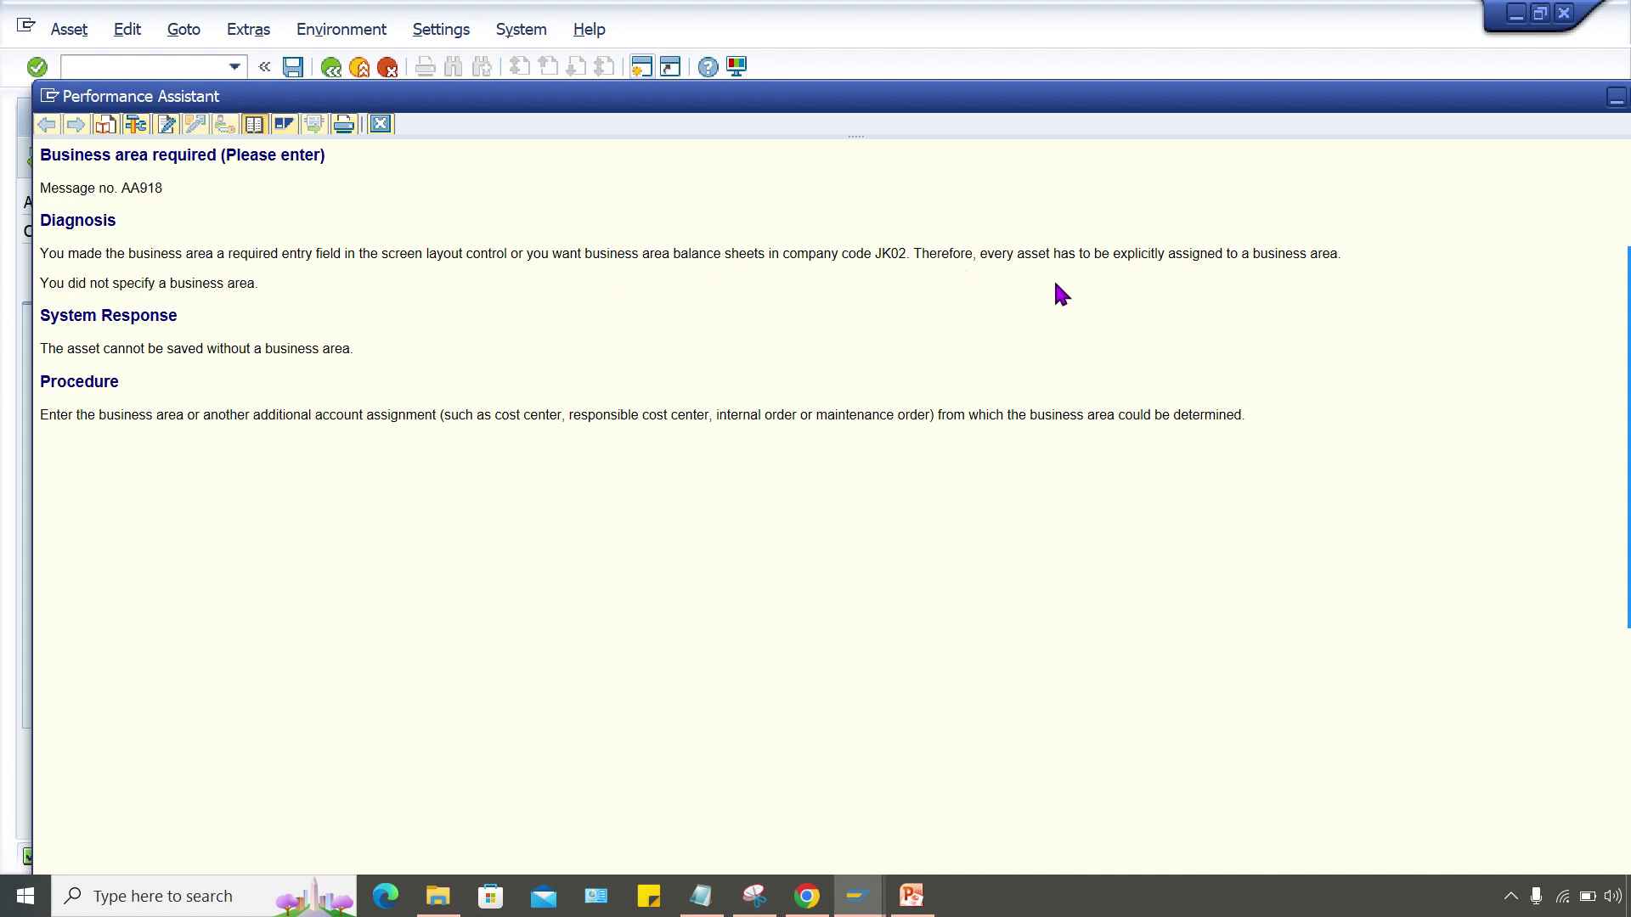
pyautogui.moveTo(991, 257); pyautogui.dragTo(1297, 246)
pyautogui.click(1330, 246)
pyautogui.moveTo(231, 253); pyautogui.dragTo(553, 253)
pyautogui.moveTo(671, 254); pyautogui.dragTo(832, 254)
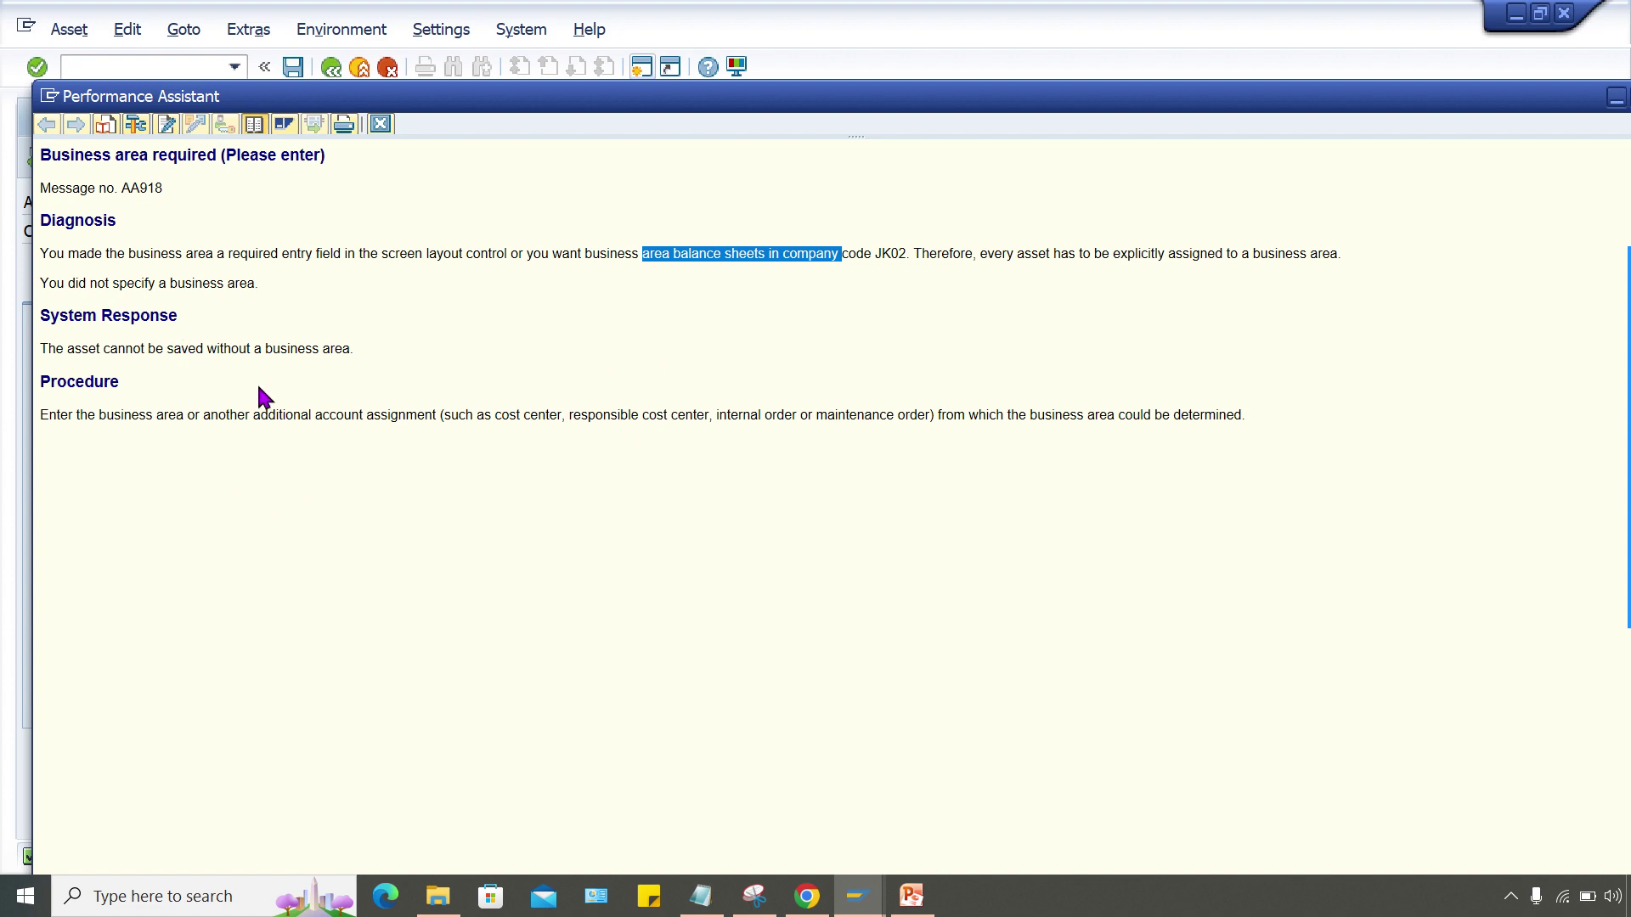
# Close the help, open a new session and enter the SAP Reference IMG via SPRO
pyautogui.click(379, 124)
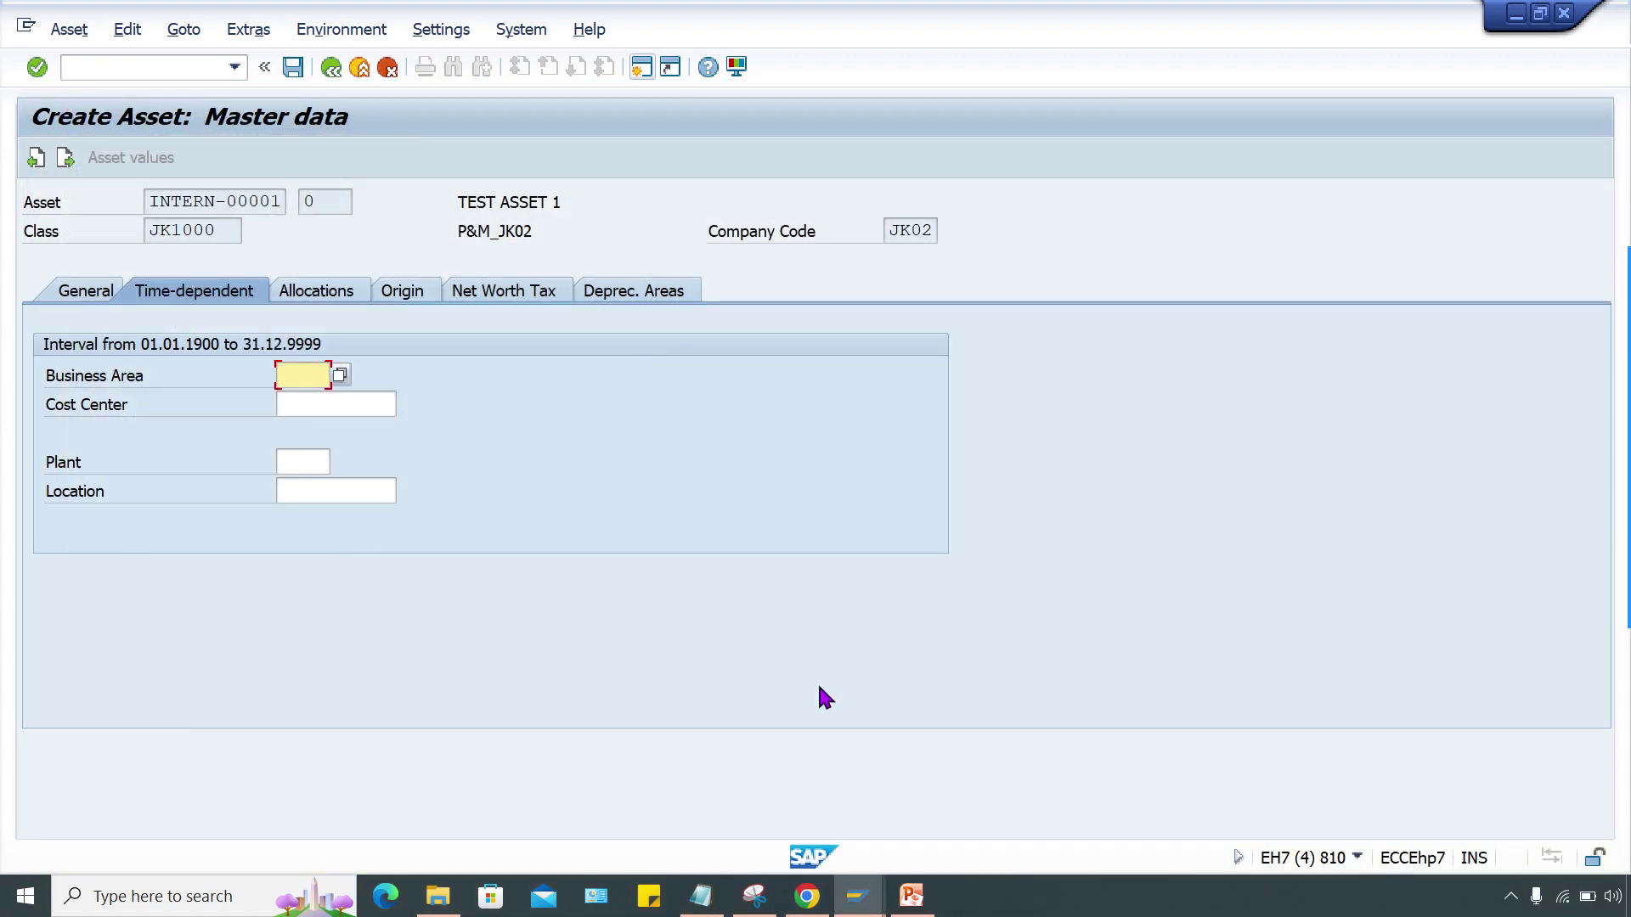
pyautogui.click(858, 896)
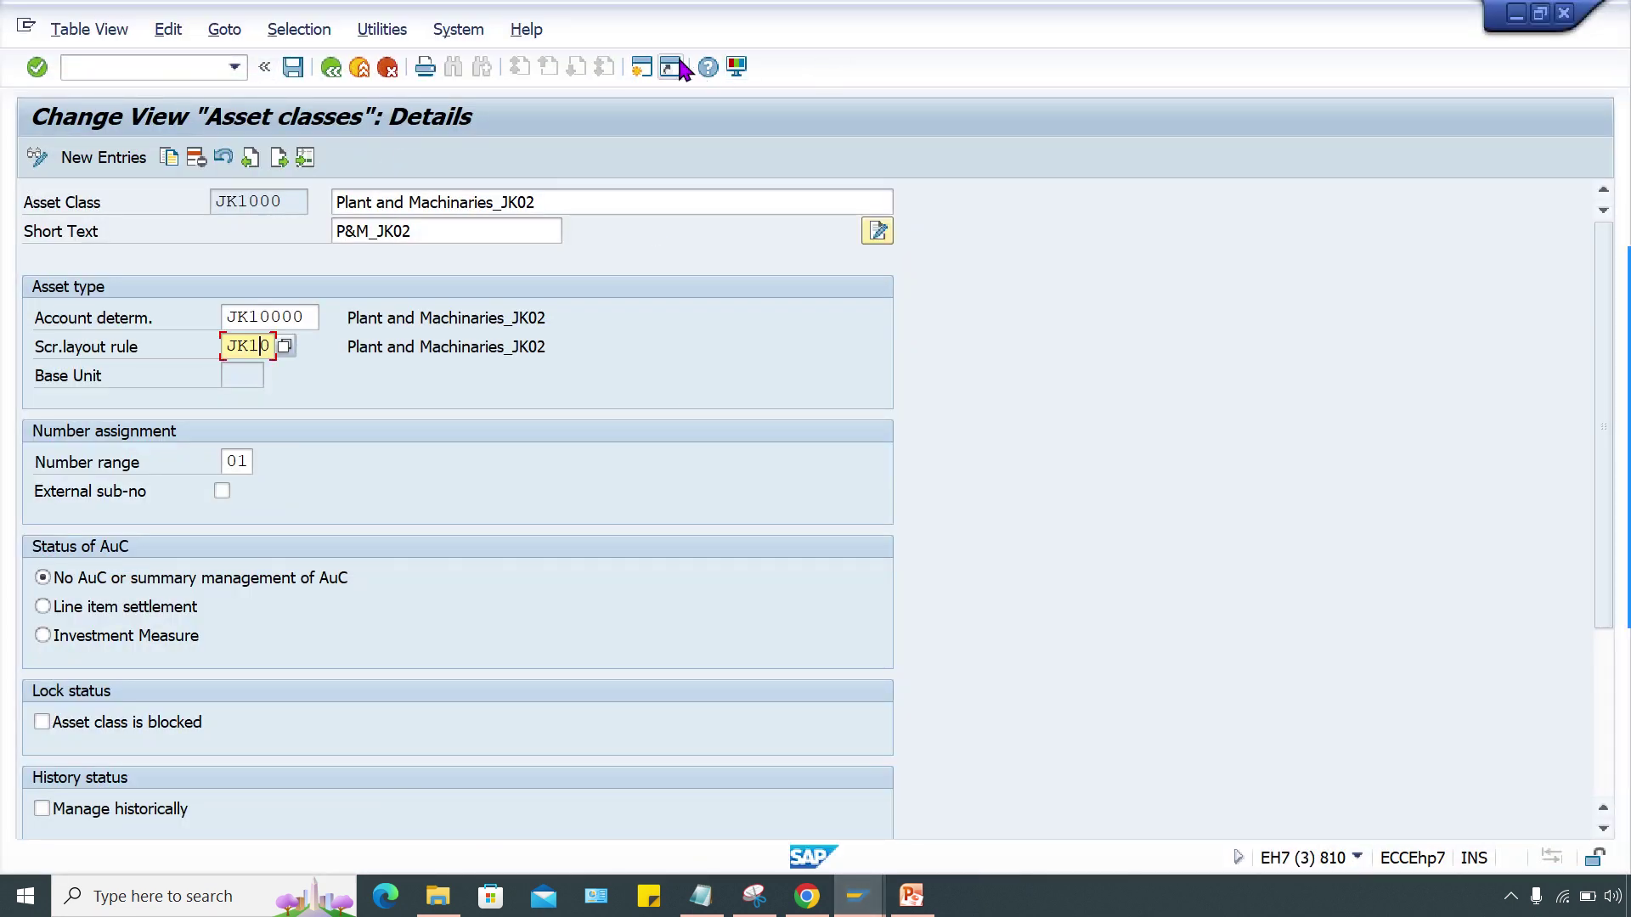
pyautogui.click(641, 66)
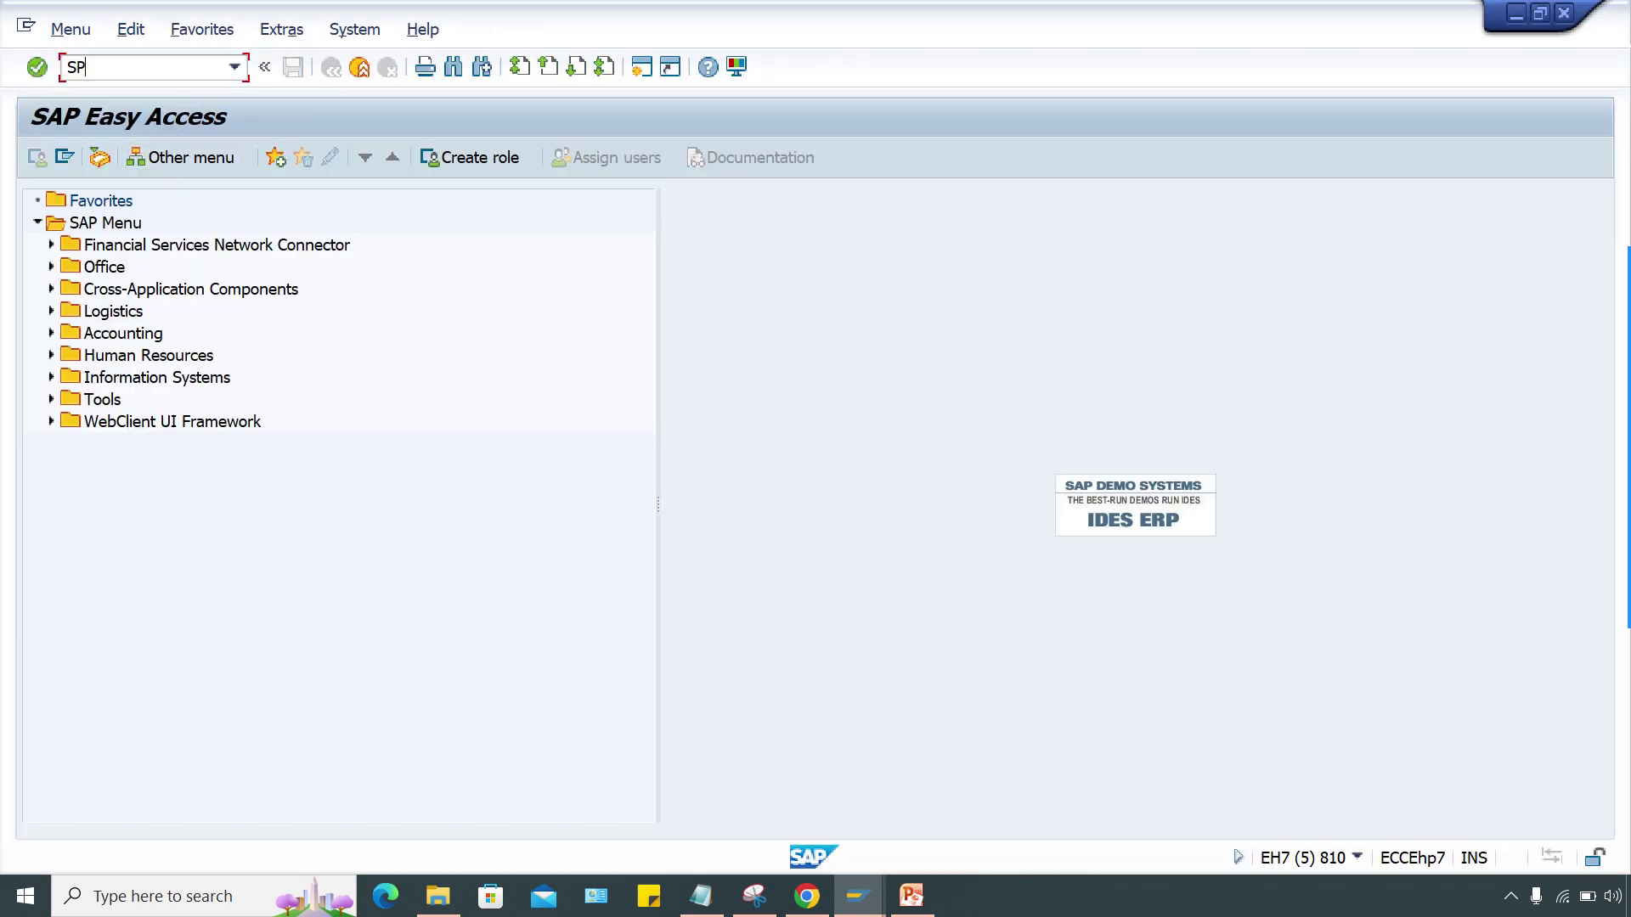
pyautogui.press('Return')
pyautogui.click(80, 156)
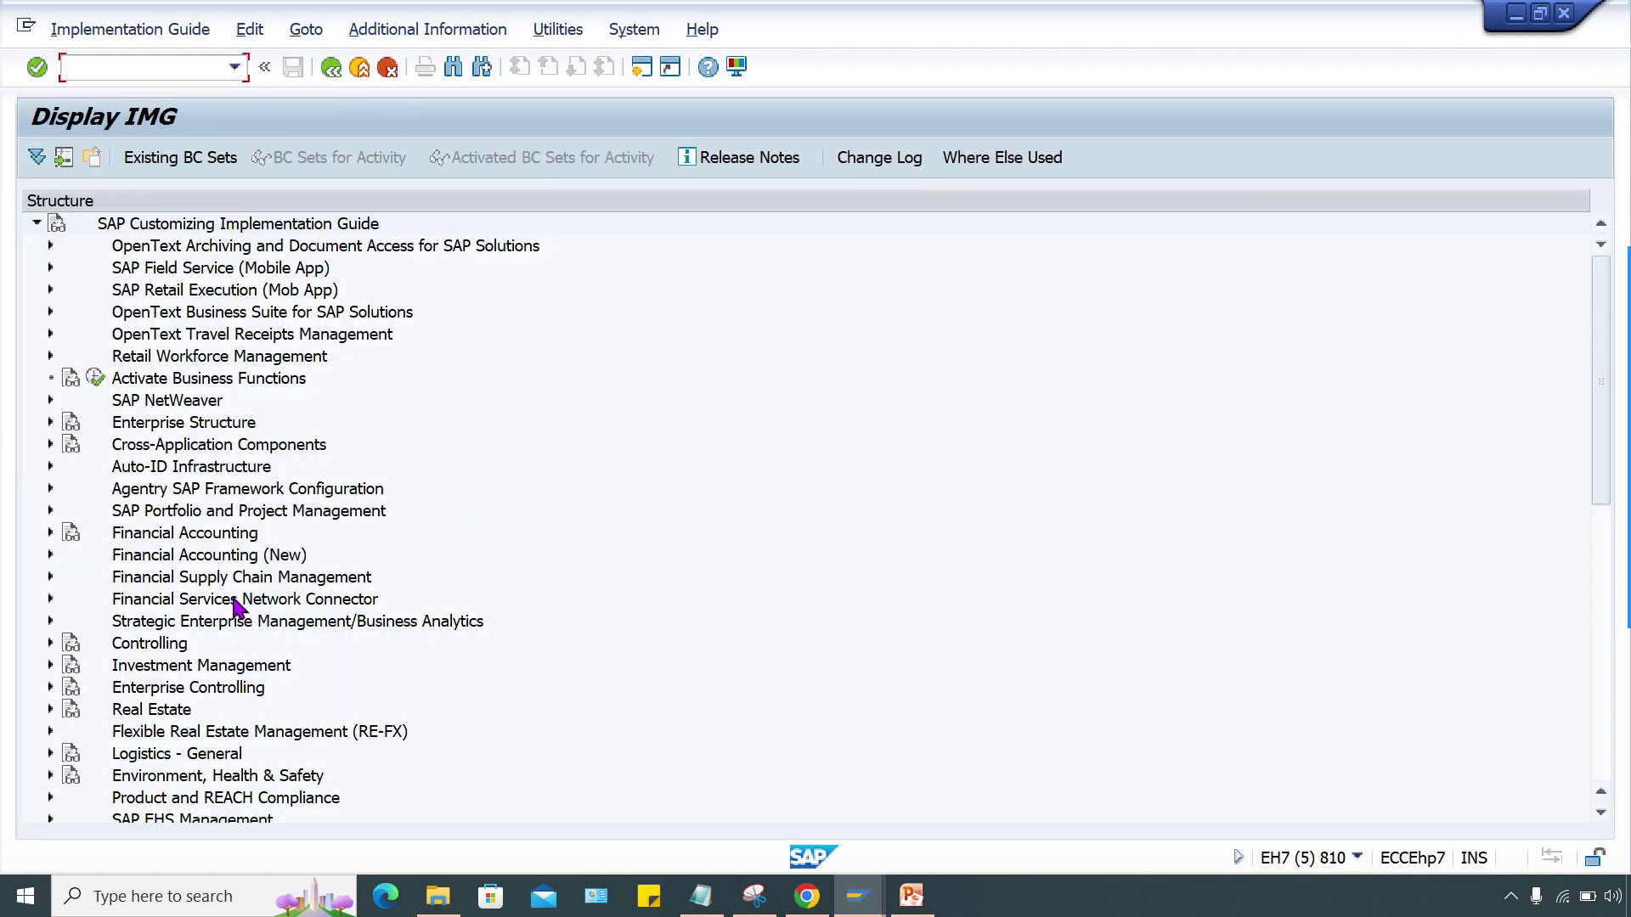
# Expand Financial Accounting (New) and its Financial Accounting Global Settings (New) branch
pyautogui.click(218, 564)
pyautogui.doubleClick(223, 572)
pyautogui.click(298, 585)
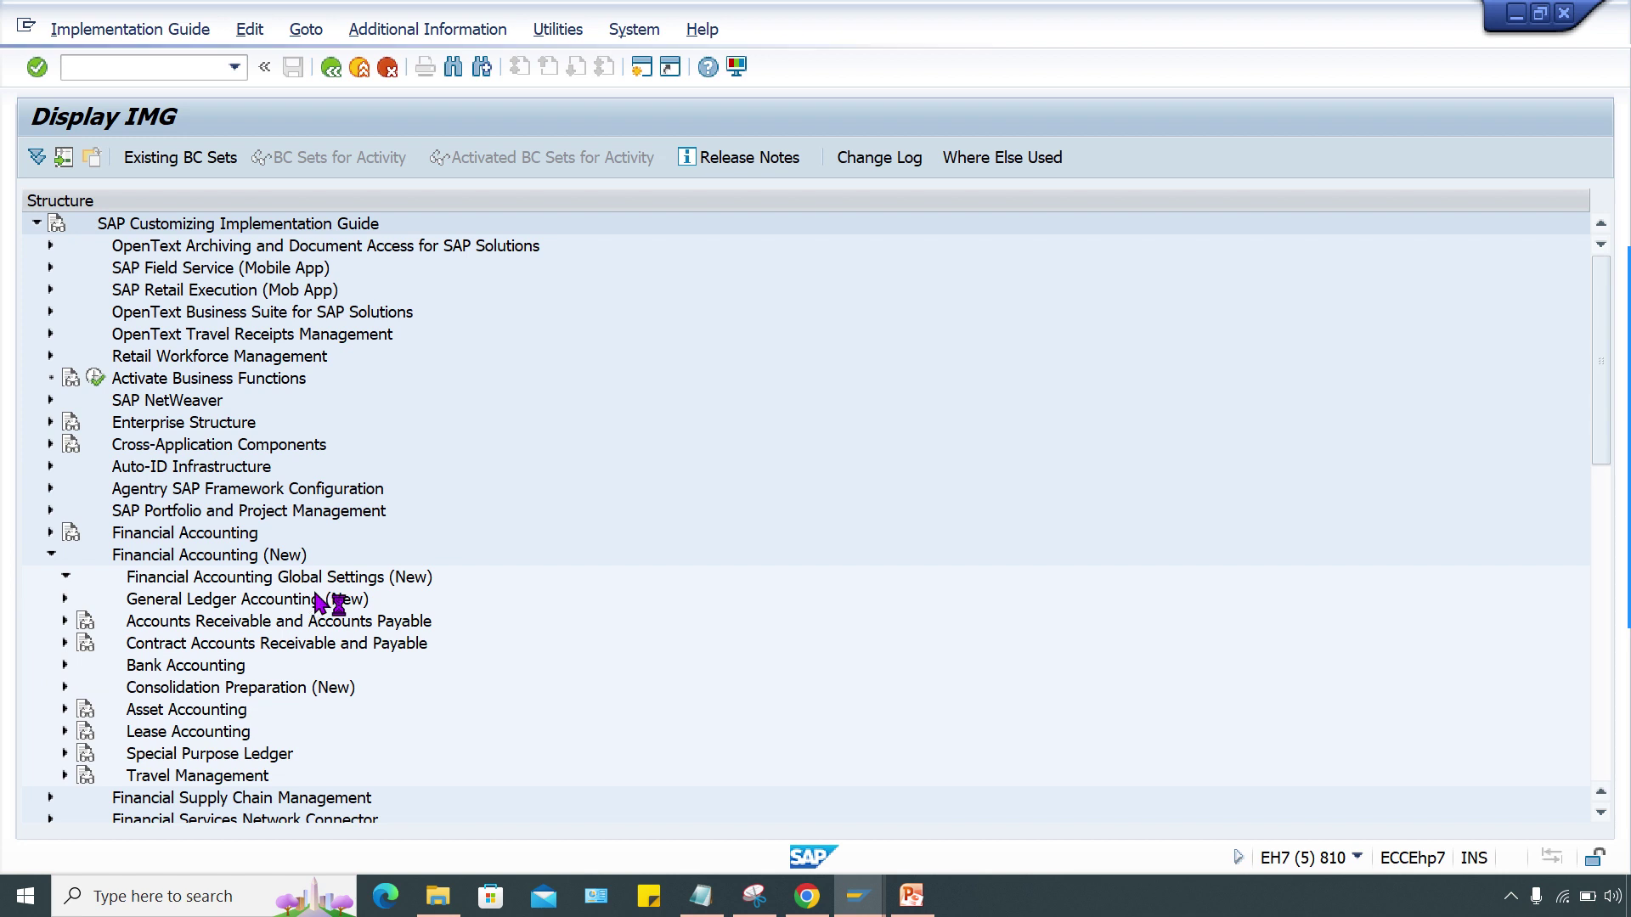
pyautogui.doubleClick(303, 586)
pyautogui.scroll(-1, 255, 639)
pyautogui.scroll(-1, 255, 639)
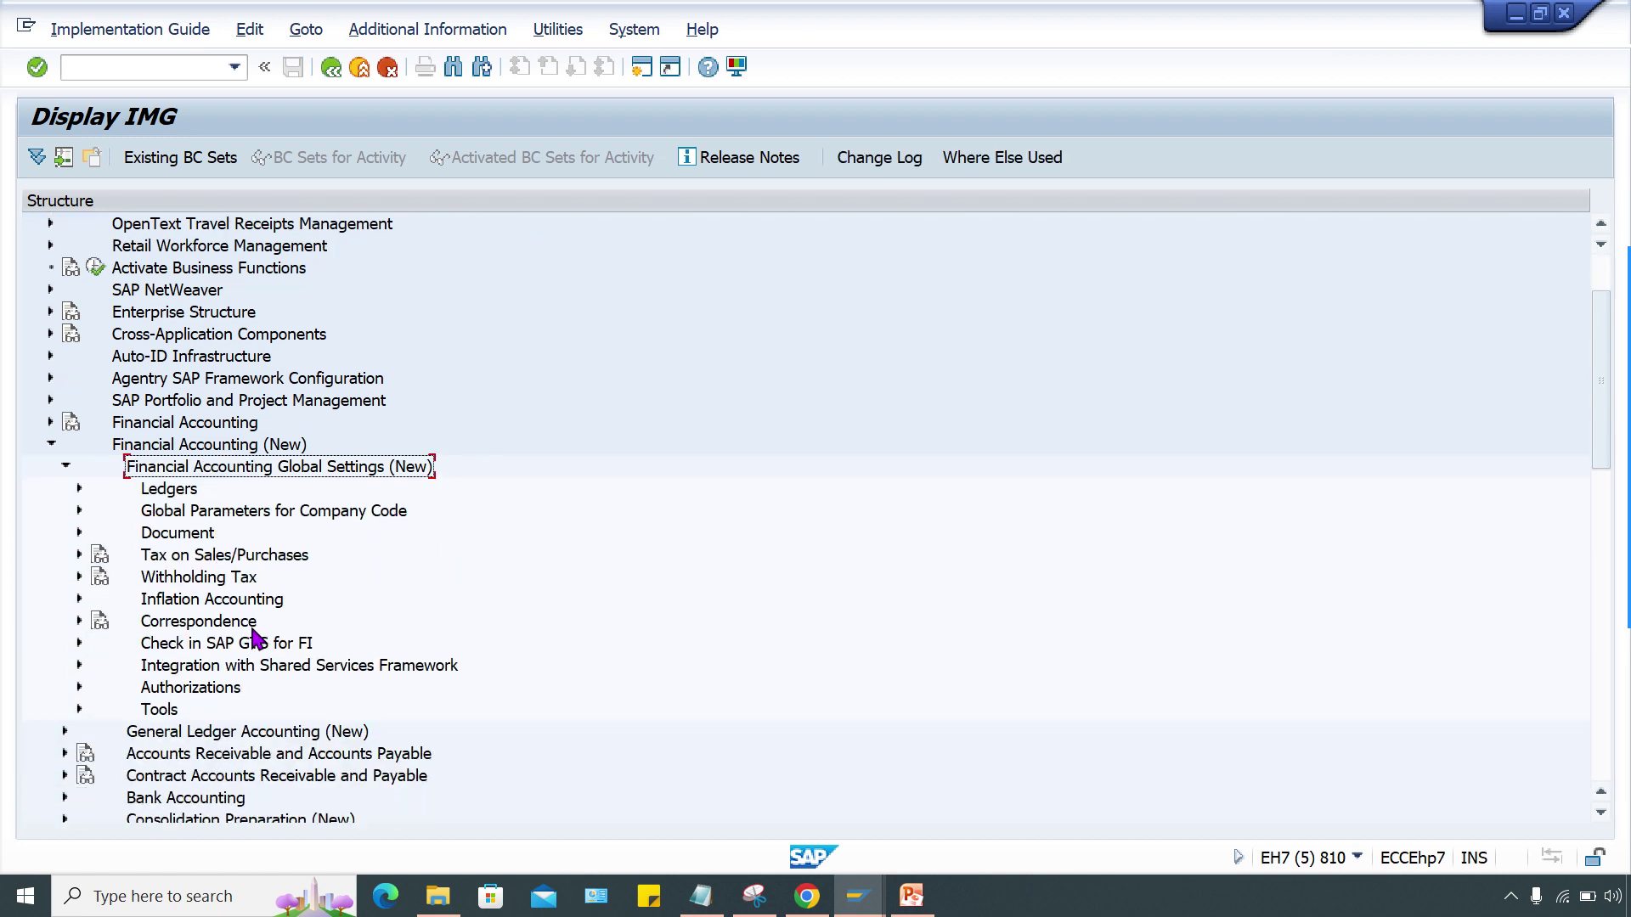
pyautogui.scroll(3, 255, 639)
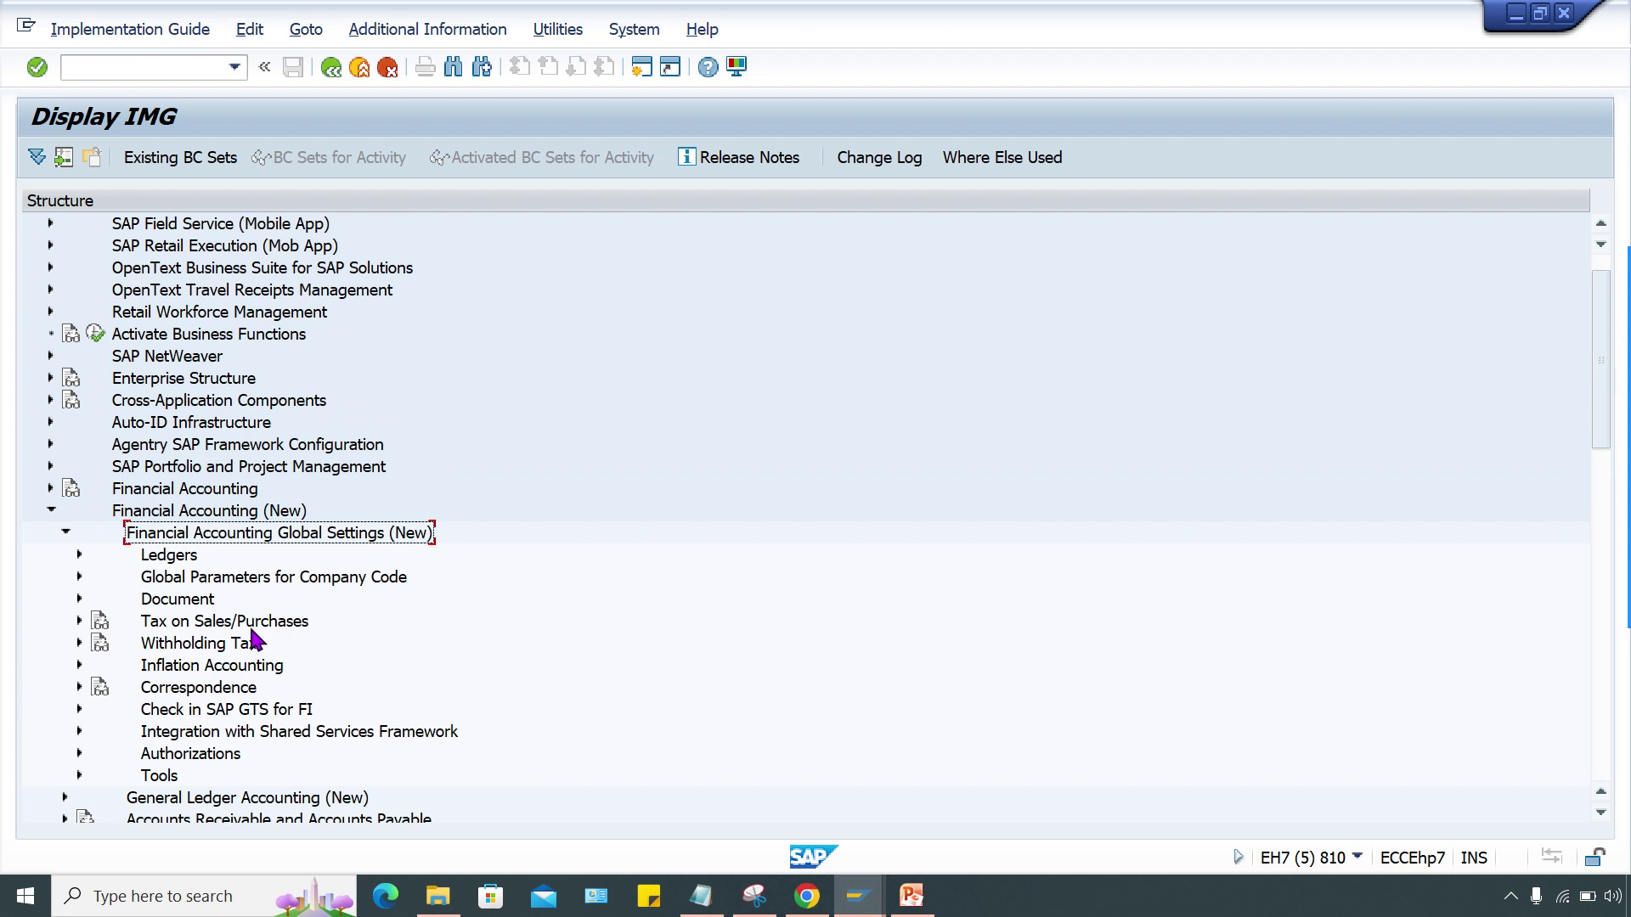
# Run Financial Accounting > Global Settings > Business Area > Enable Business Area Balance Sheet
pyautogui.click(221, 493)
pyautogui.doubleClick(226, 493)
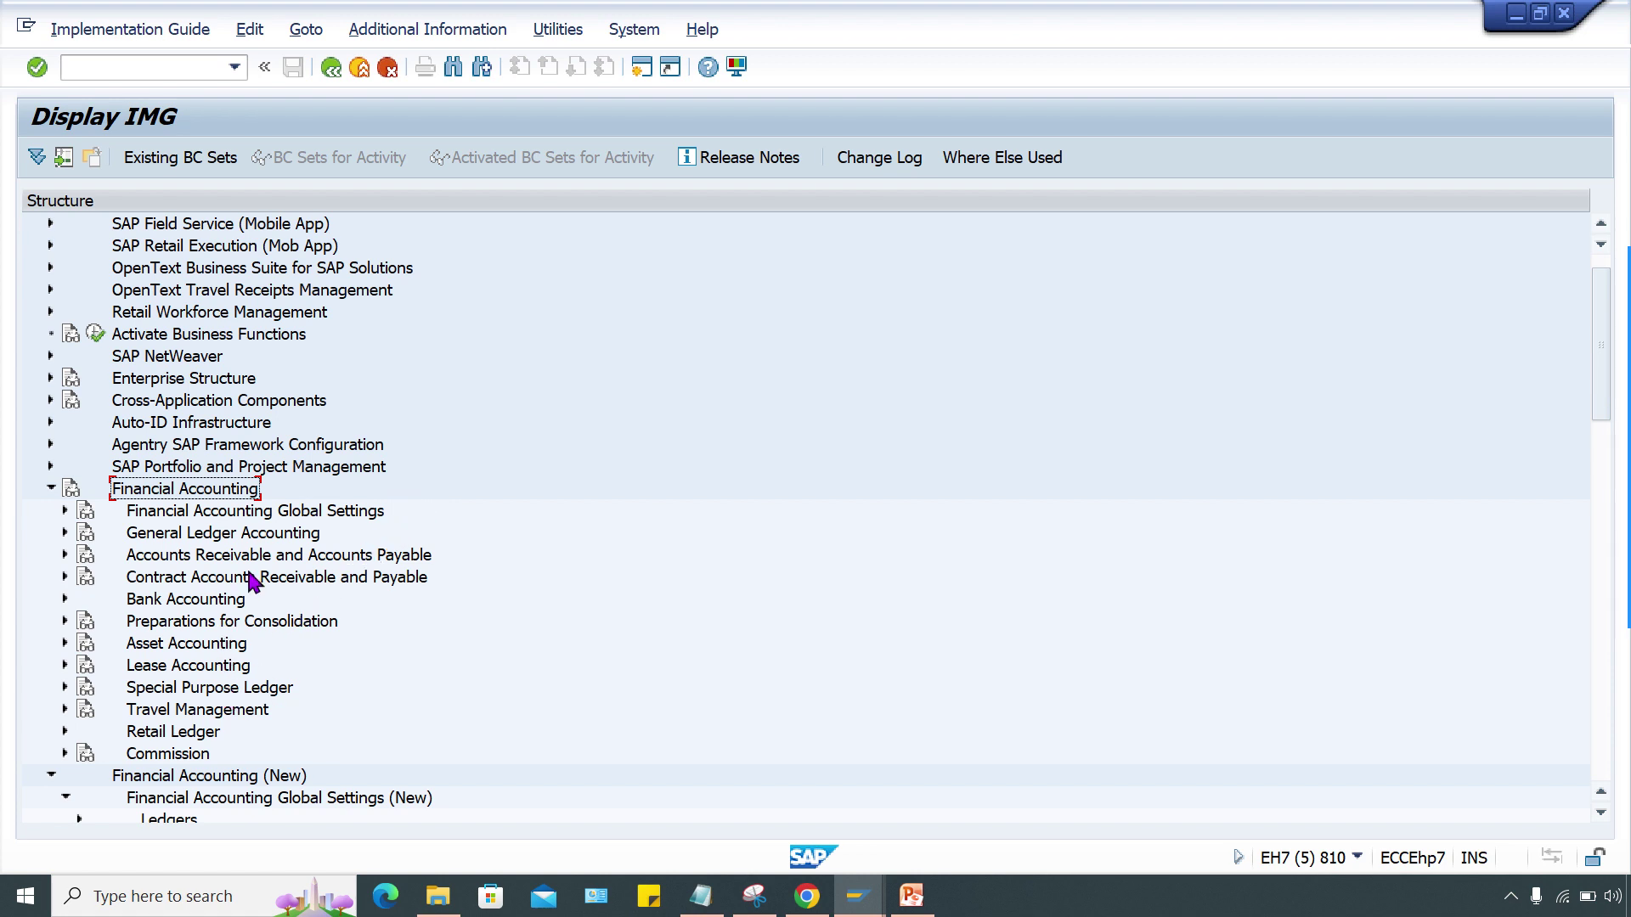
pyautogui.doubleClick(306, 512)
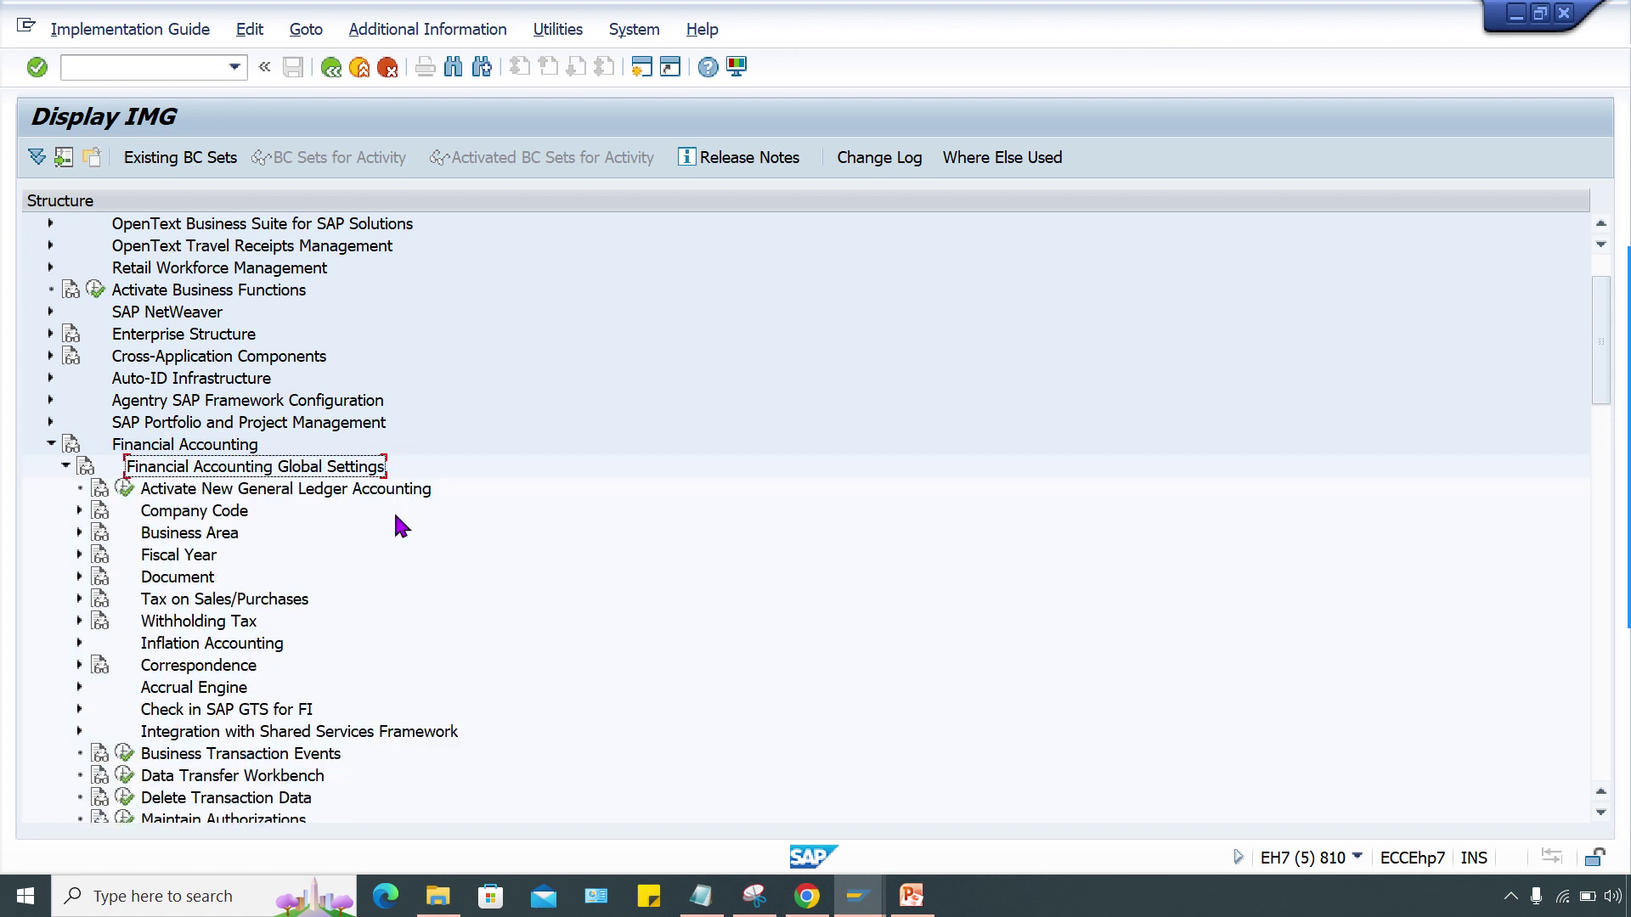
pyautogui.doubleClick(219, 532)
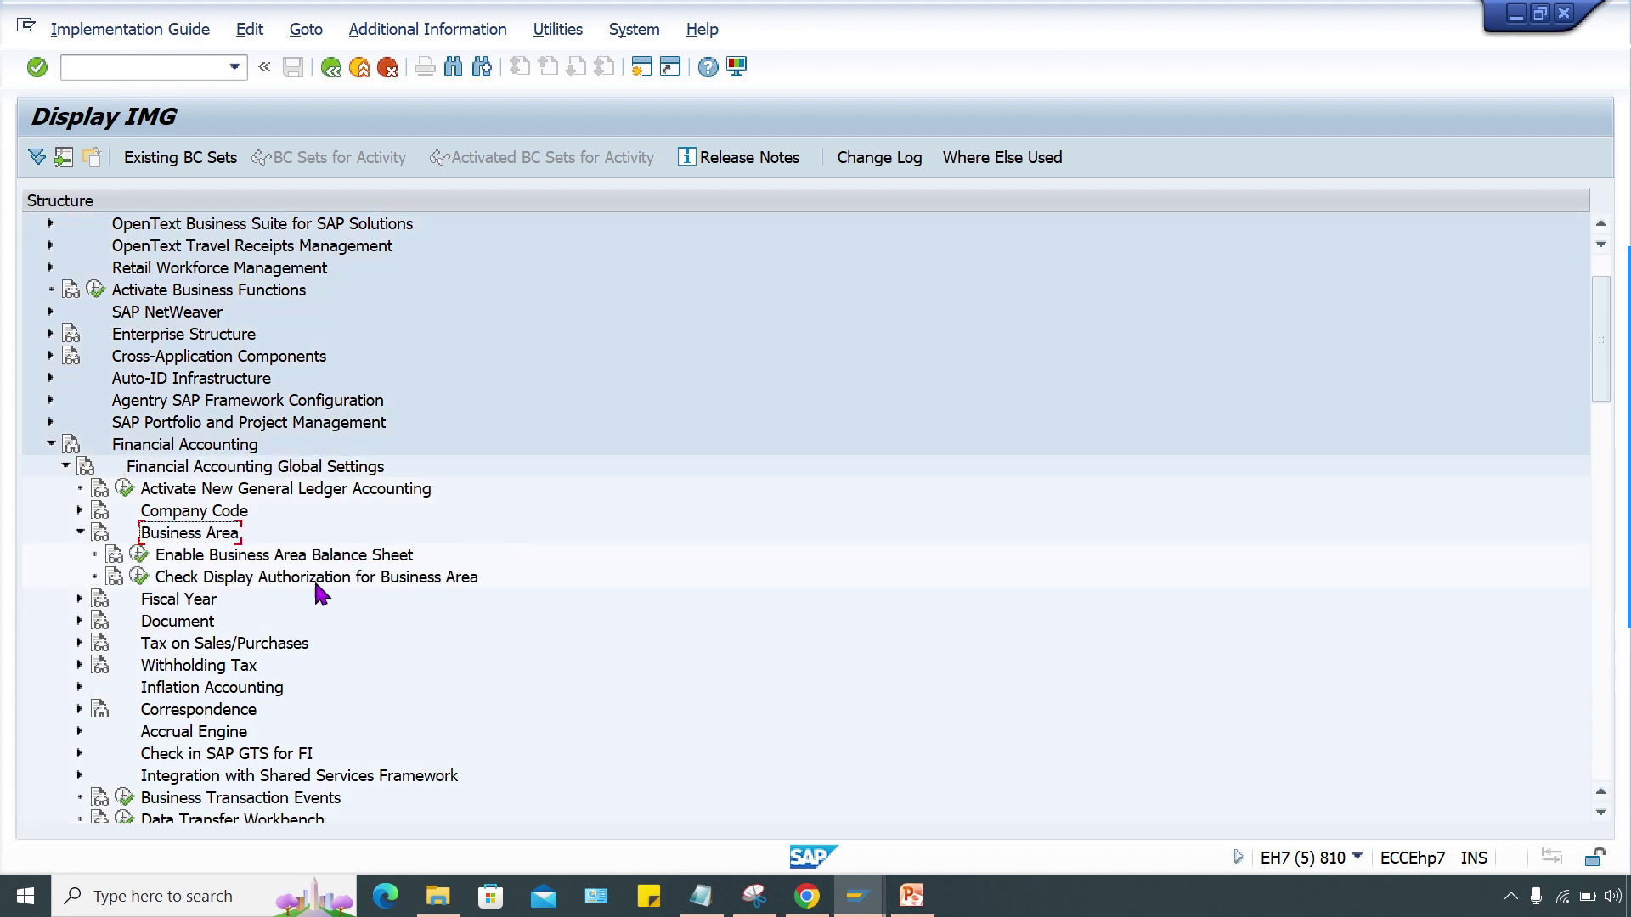
pyautogui.click(283, 555)
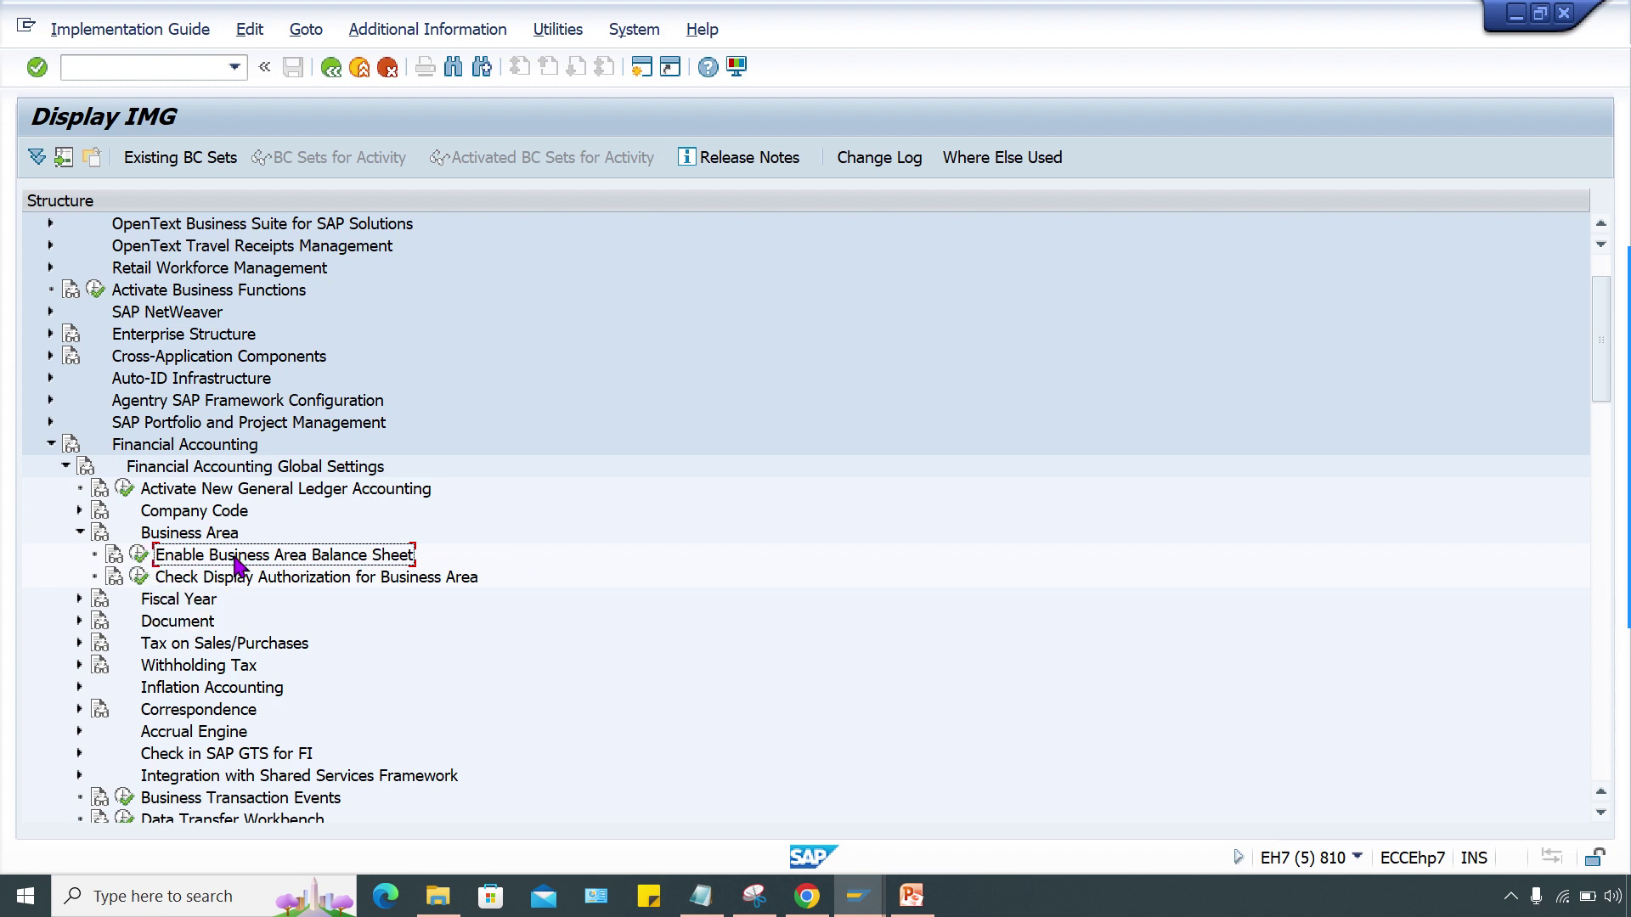
pyautogui.click(137, 555)
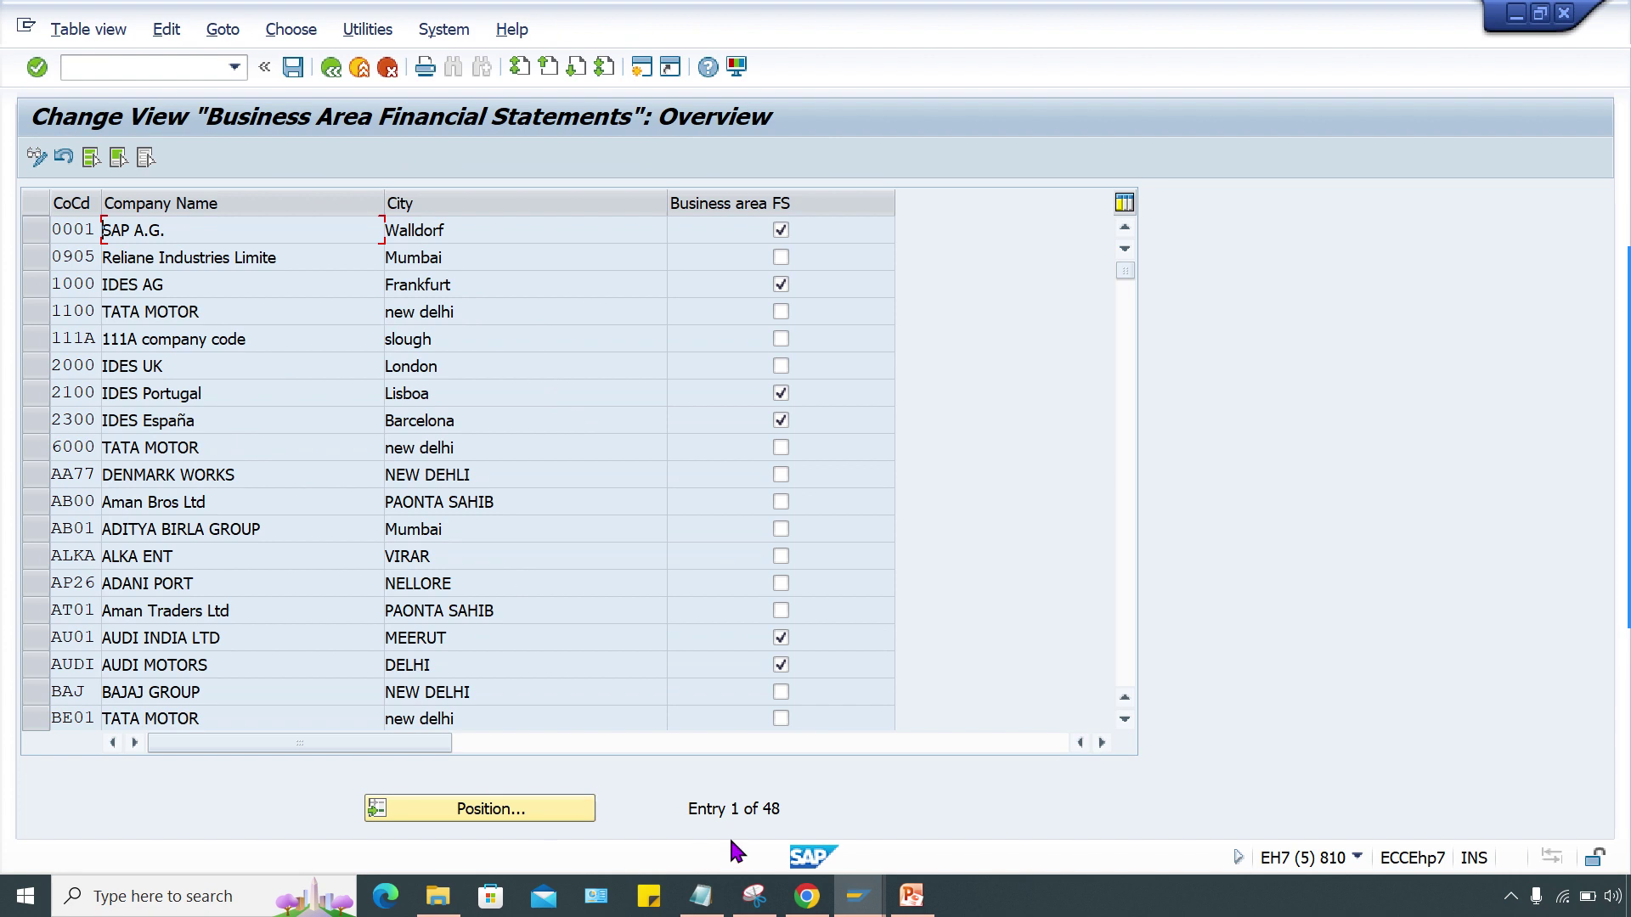
# Untick Business area FS for company code JK02 and save it under a customizing request
pyautogui.click(524, 724)
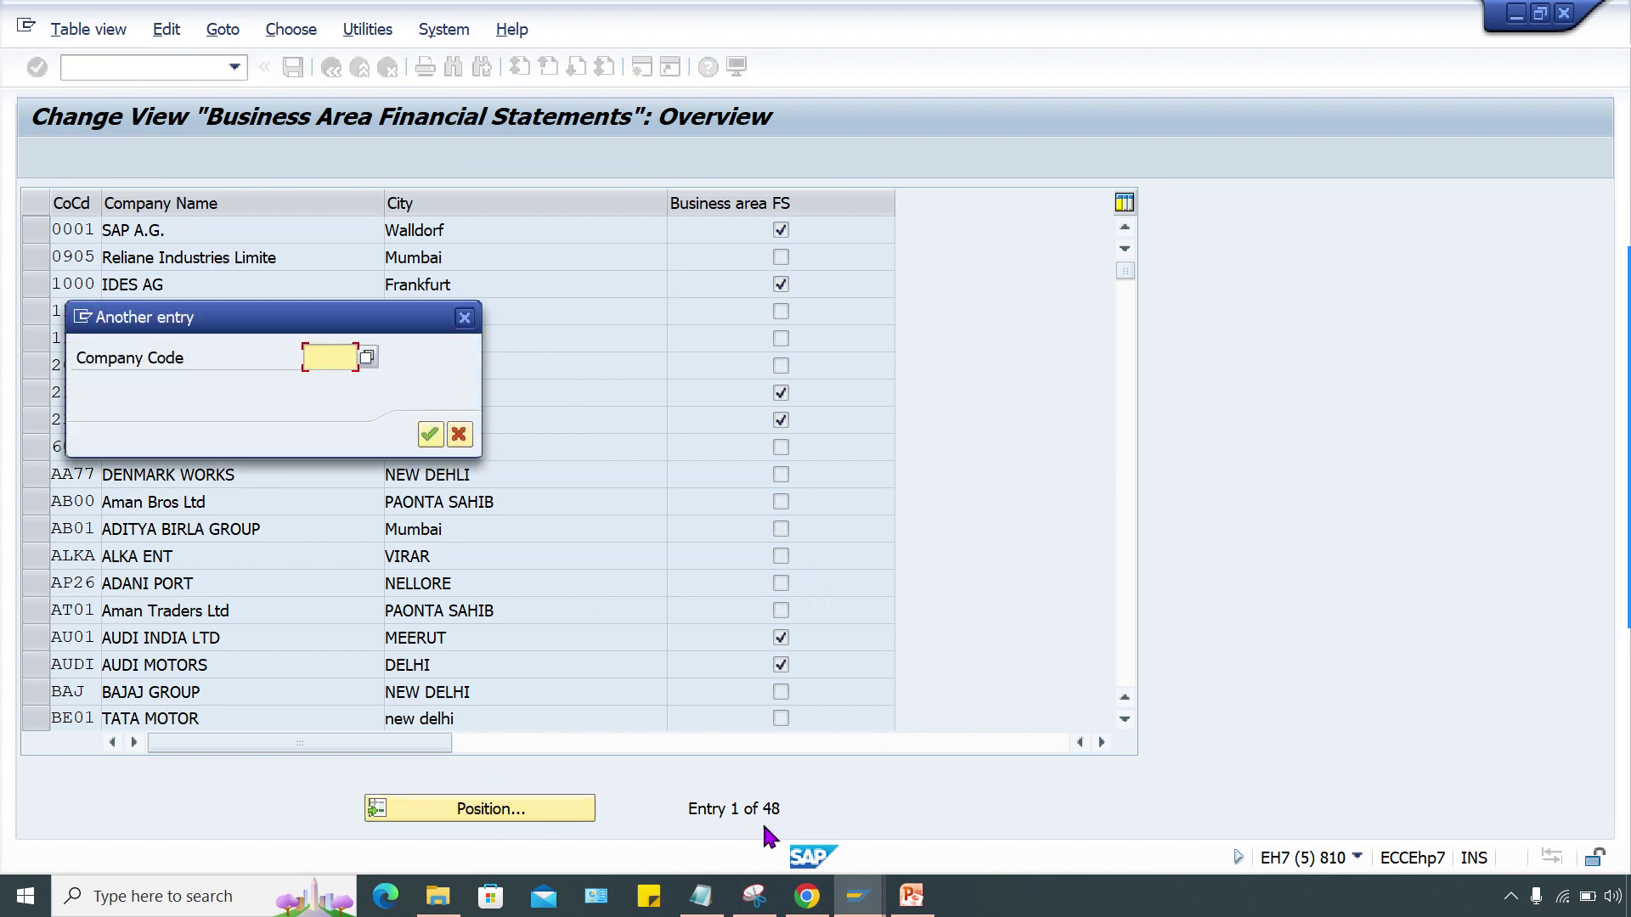
pyautogui.write('J')
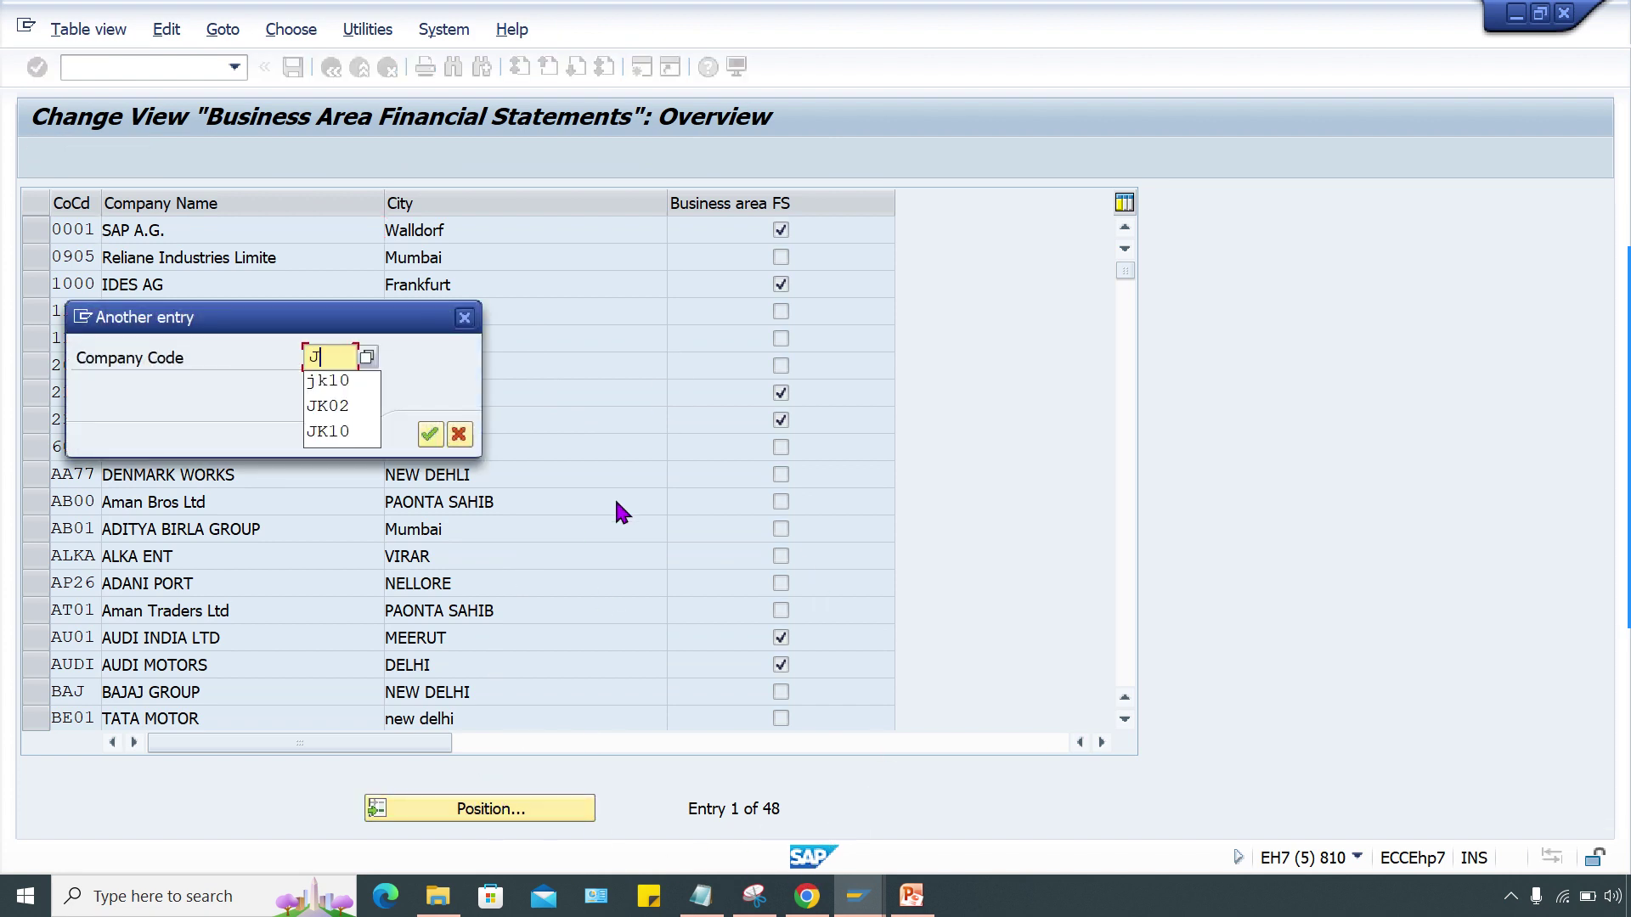
pyautogui.write('K02')
pyautogui.press('Return')
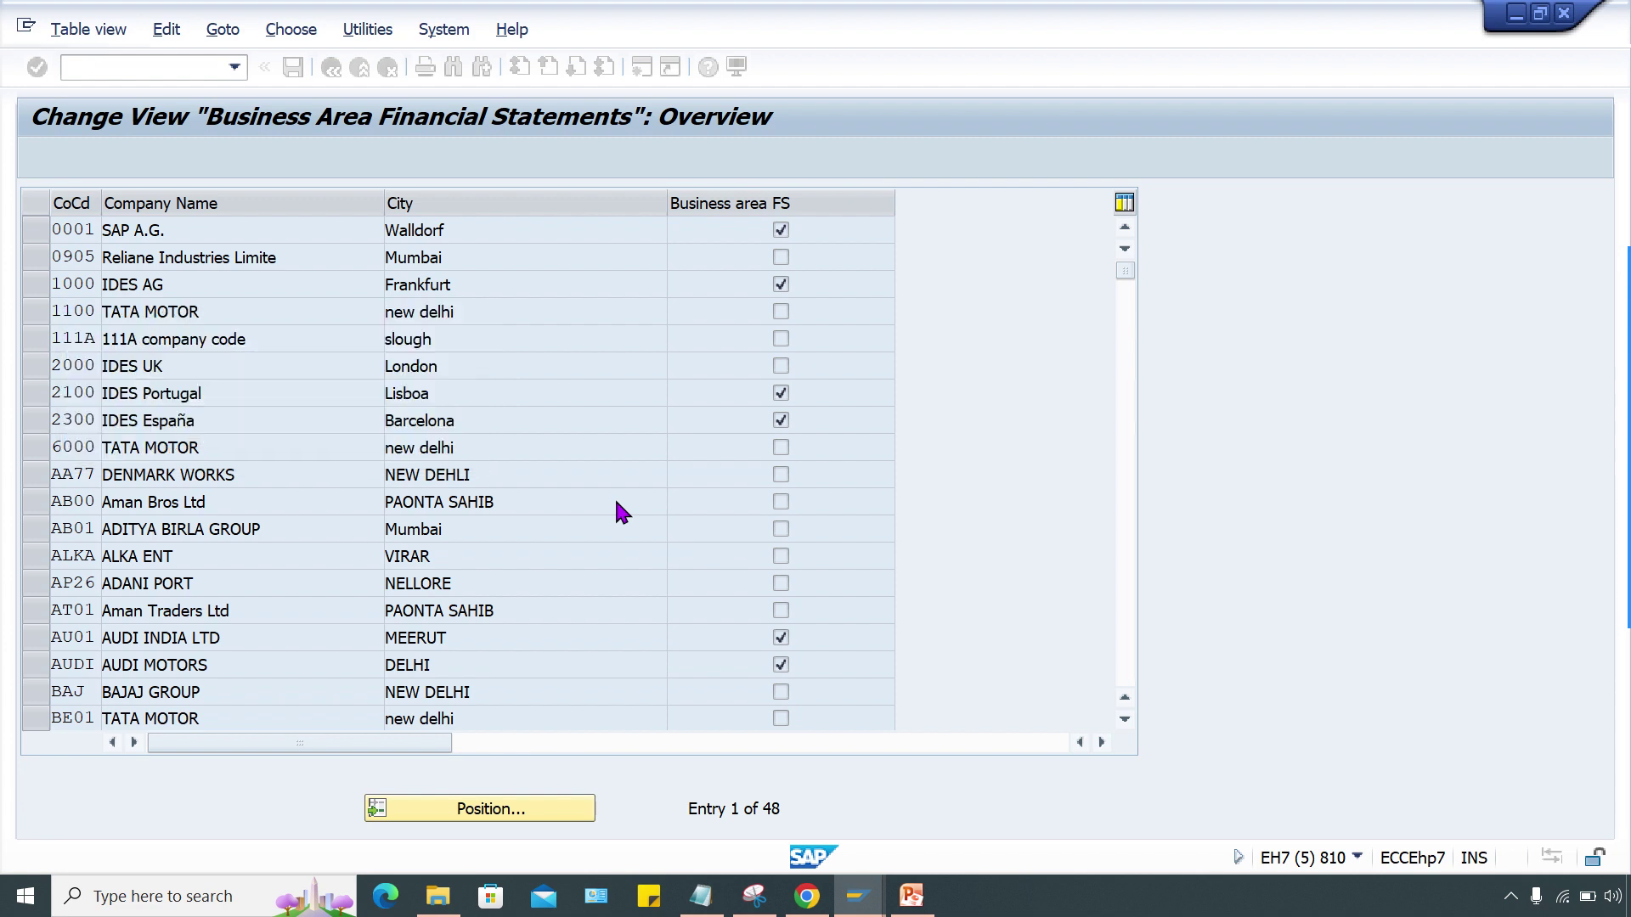
pyautogui.click(780, 232)
pyautogui.hotkey('ctrl', 's')
pyautogui.click(529, 435)
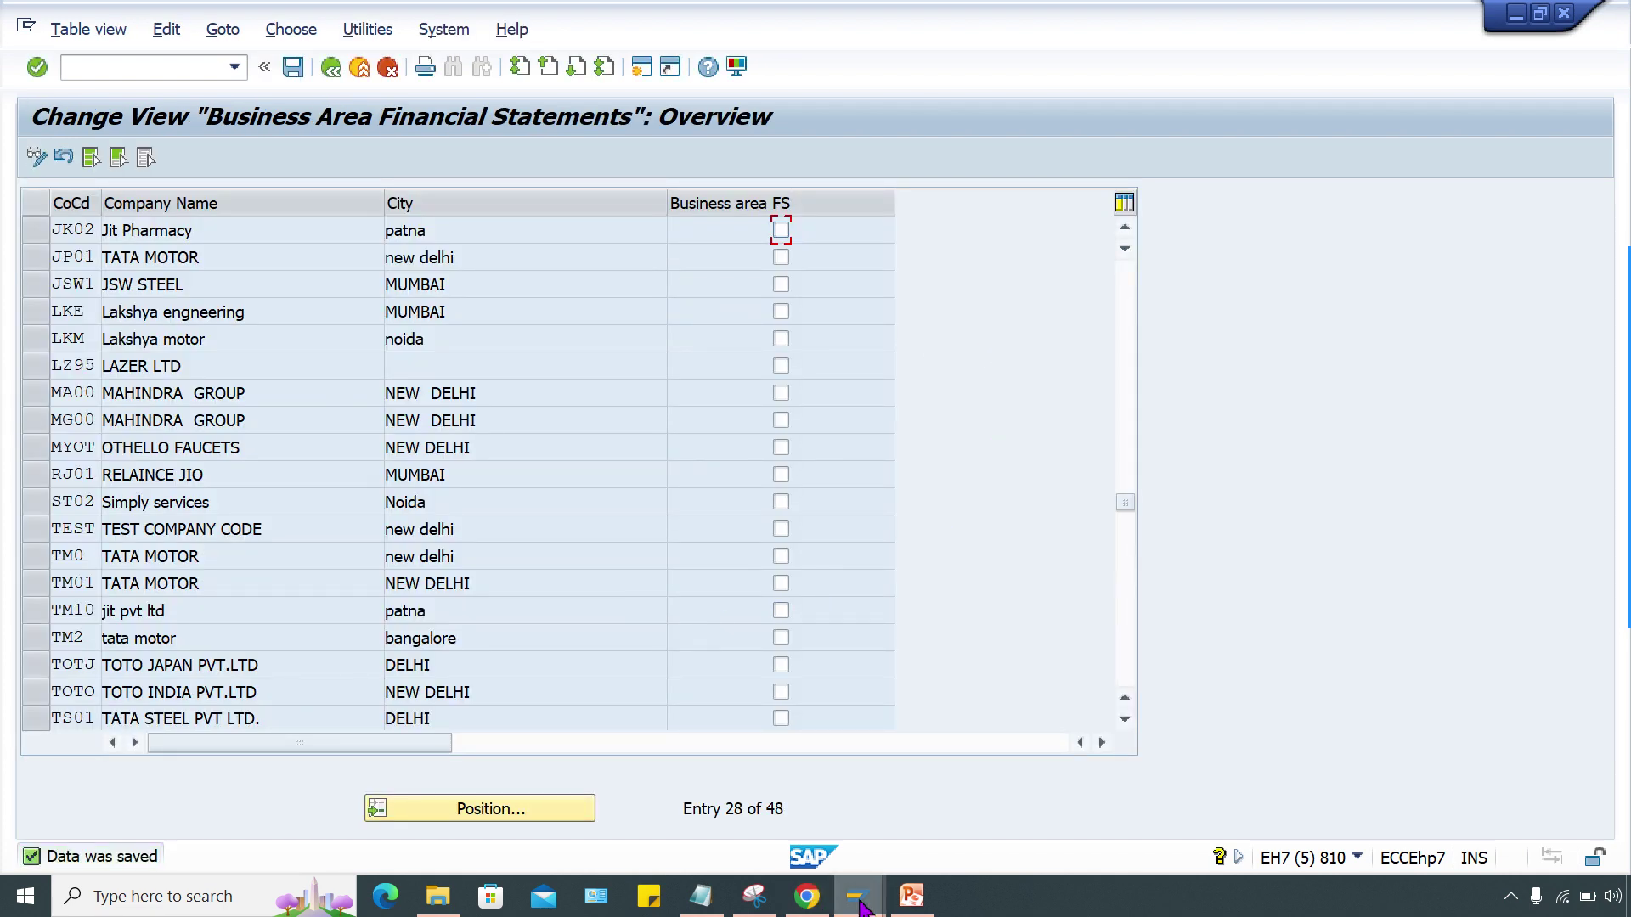
# Restart asset creation with /NAS01 and proceed to the master data screen
pyautogui.moveTo(858, 893)
pyautogui.click(671, 814)
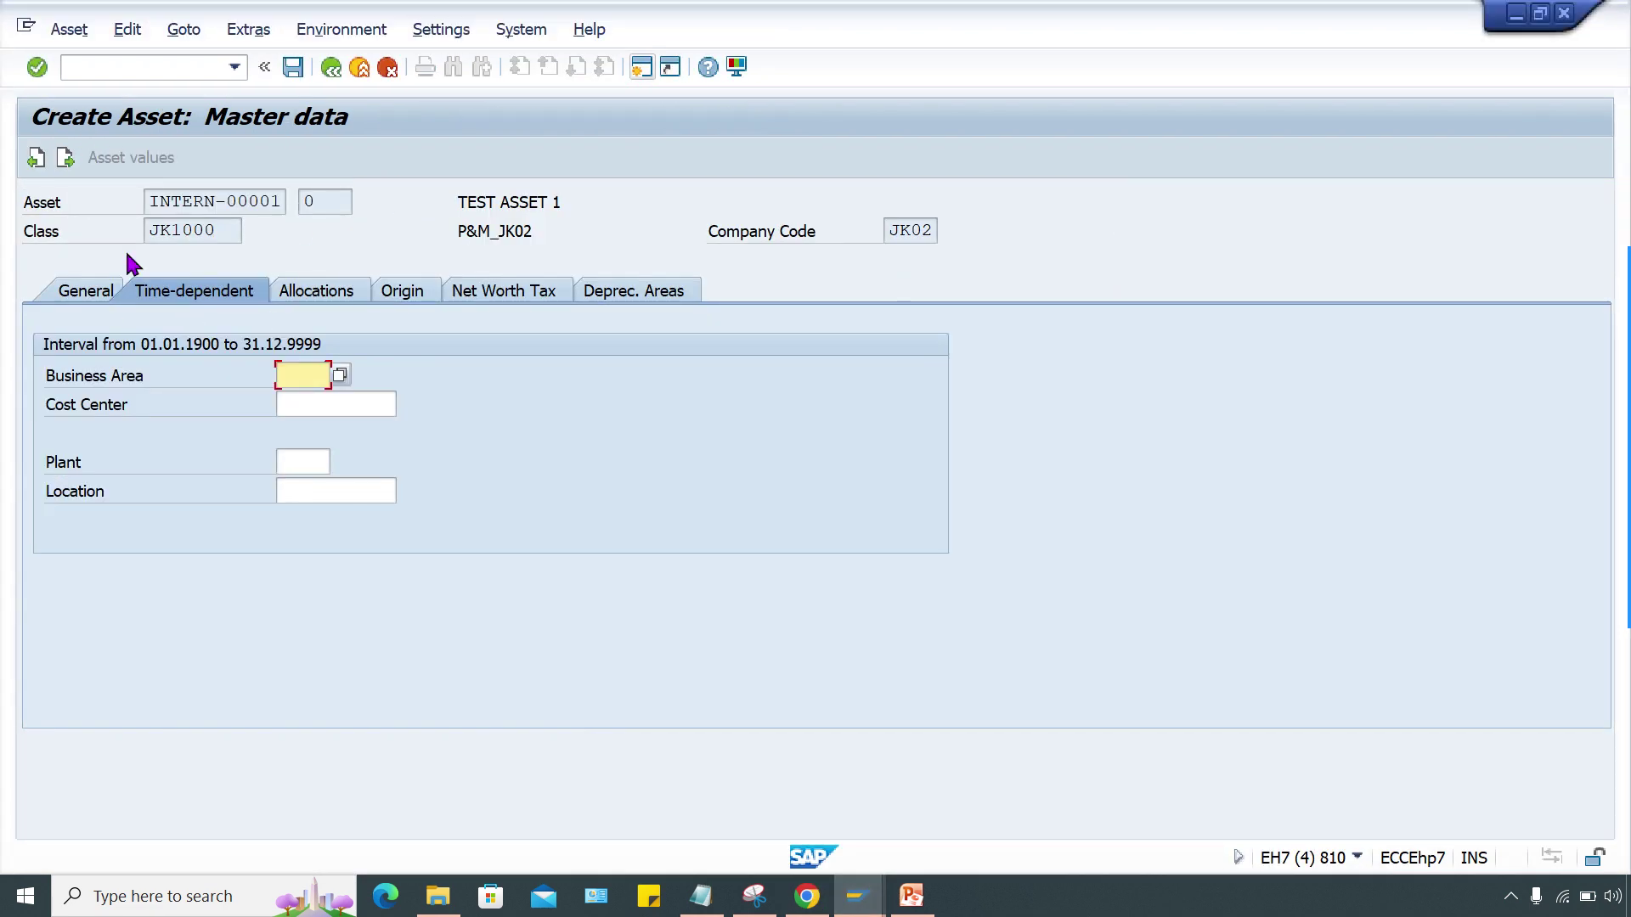
pyautogui.click(150, 66)
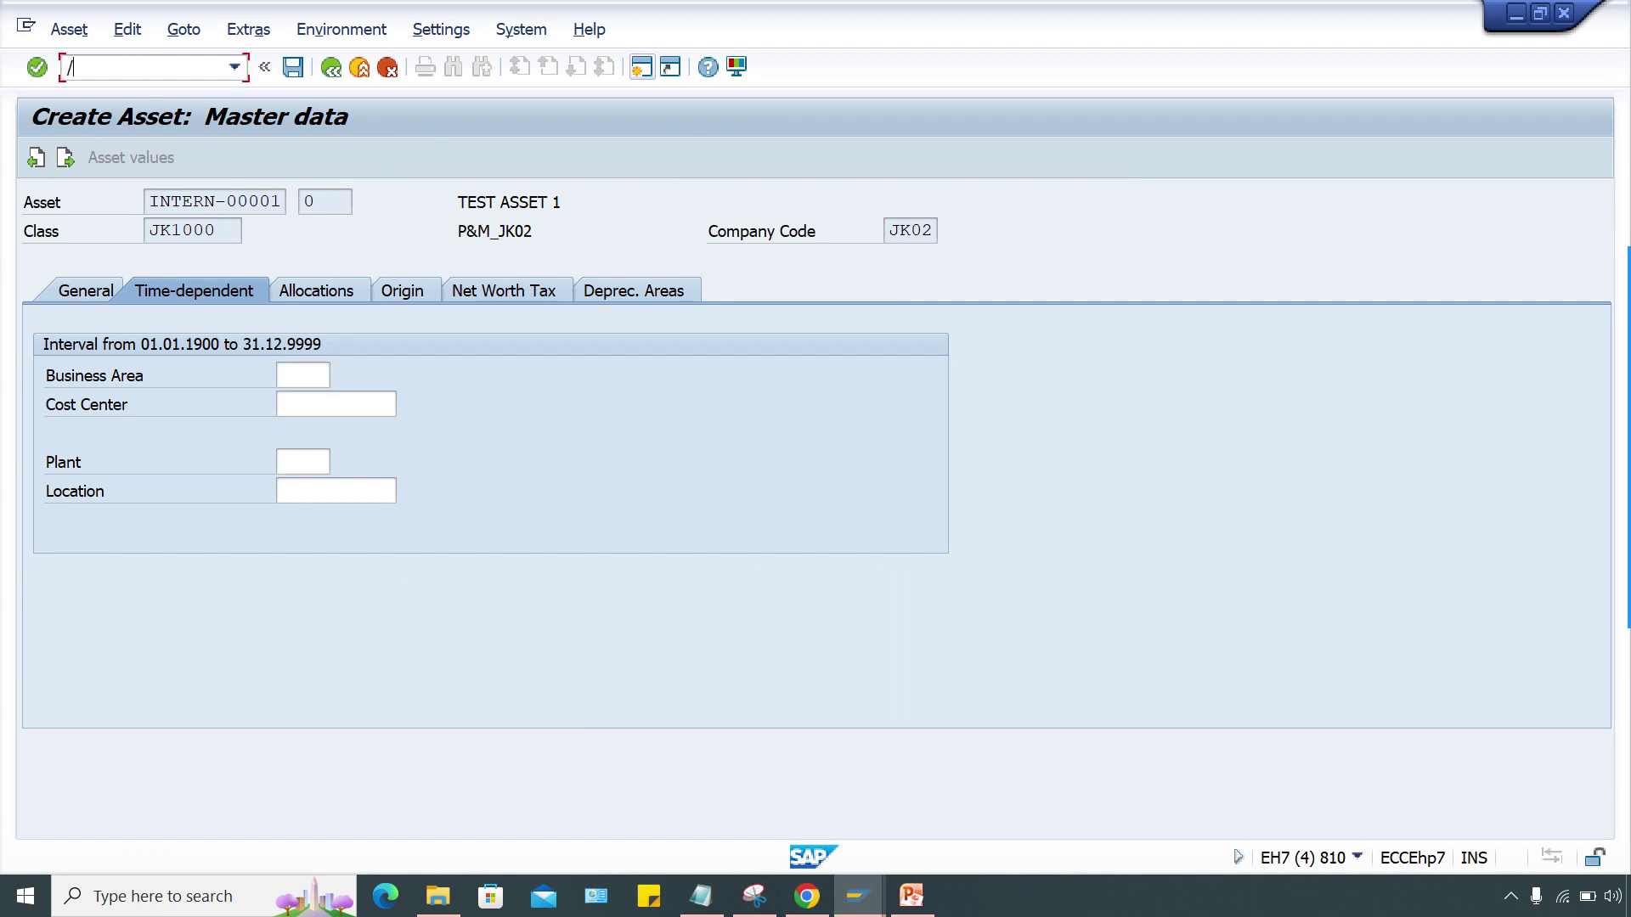
pyautogui.write('/NAS01')
pyautogui.press('Return')
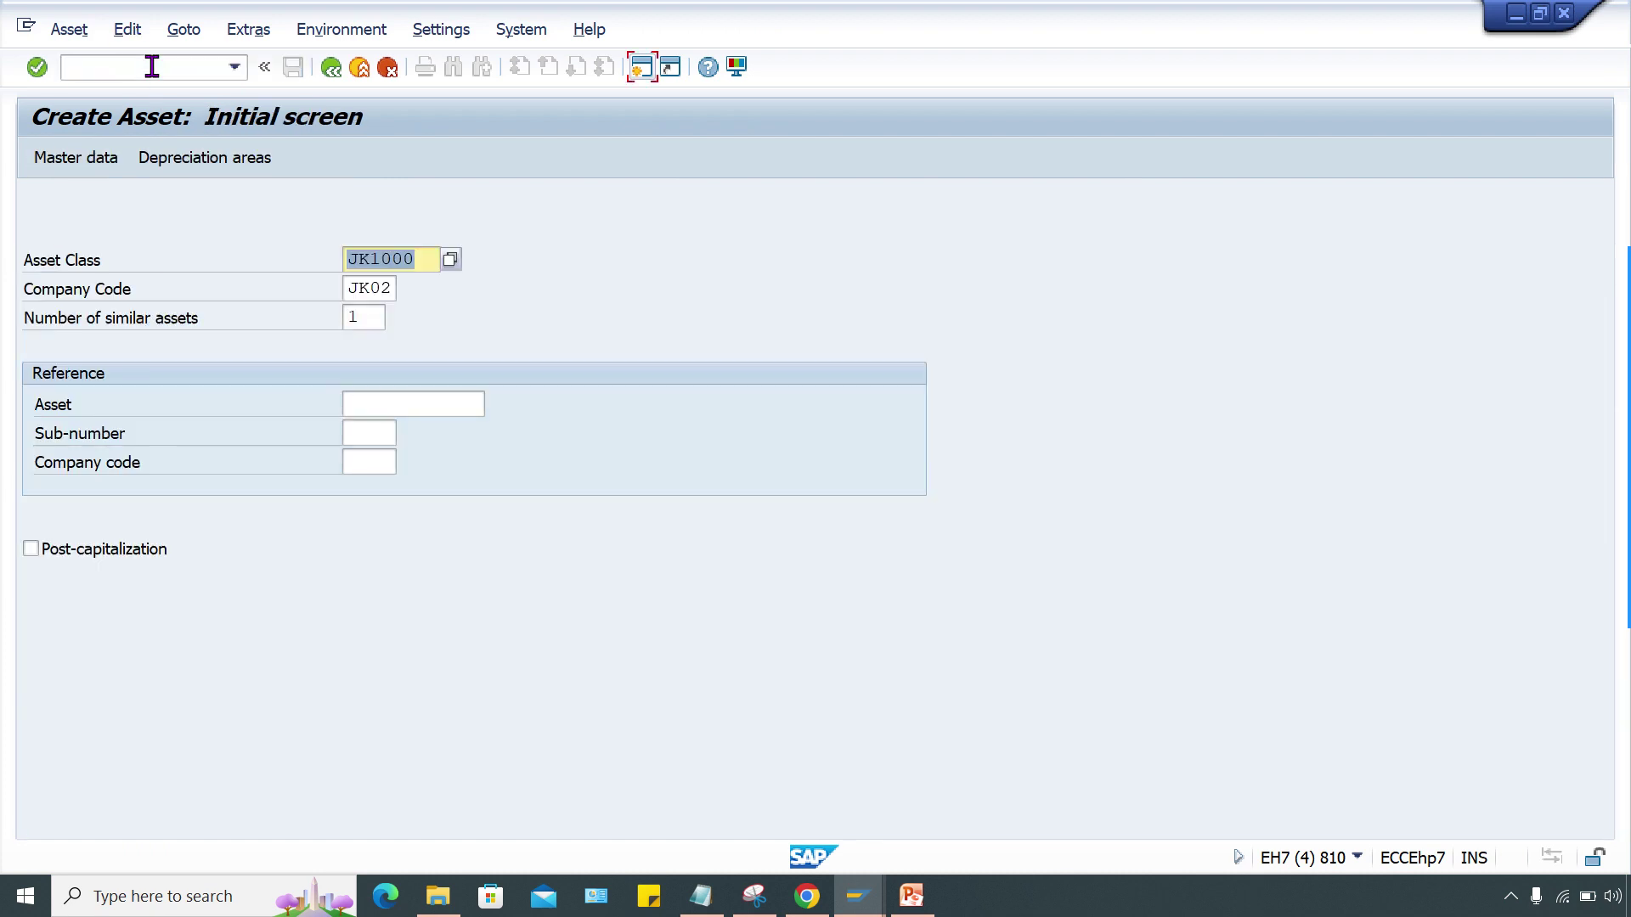
pyautogui.press('Return')
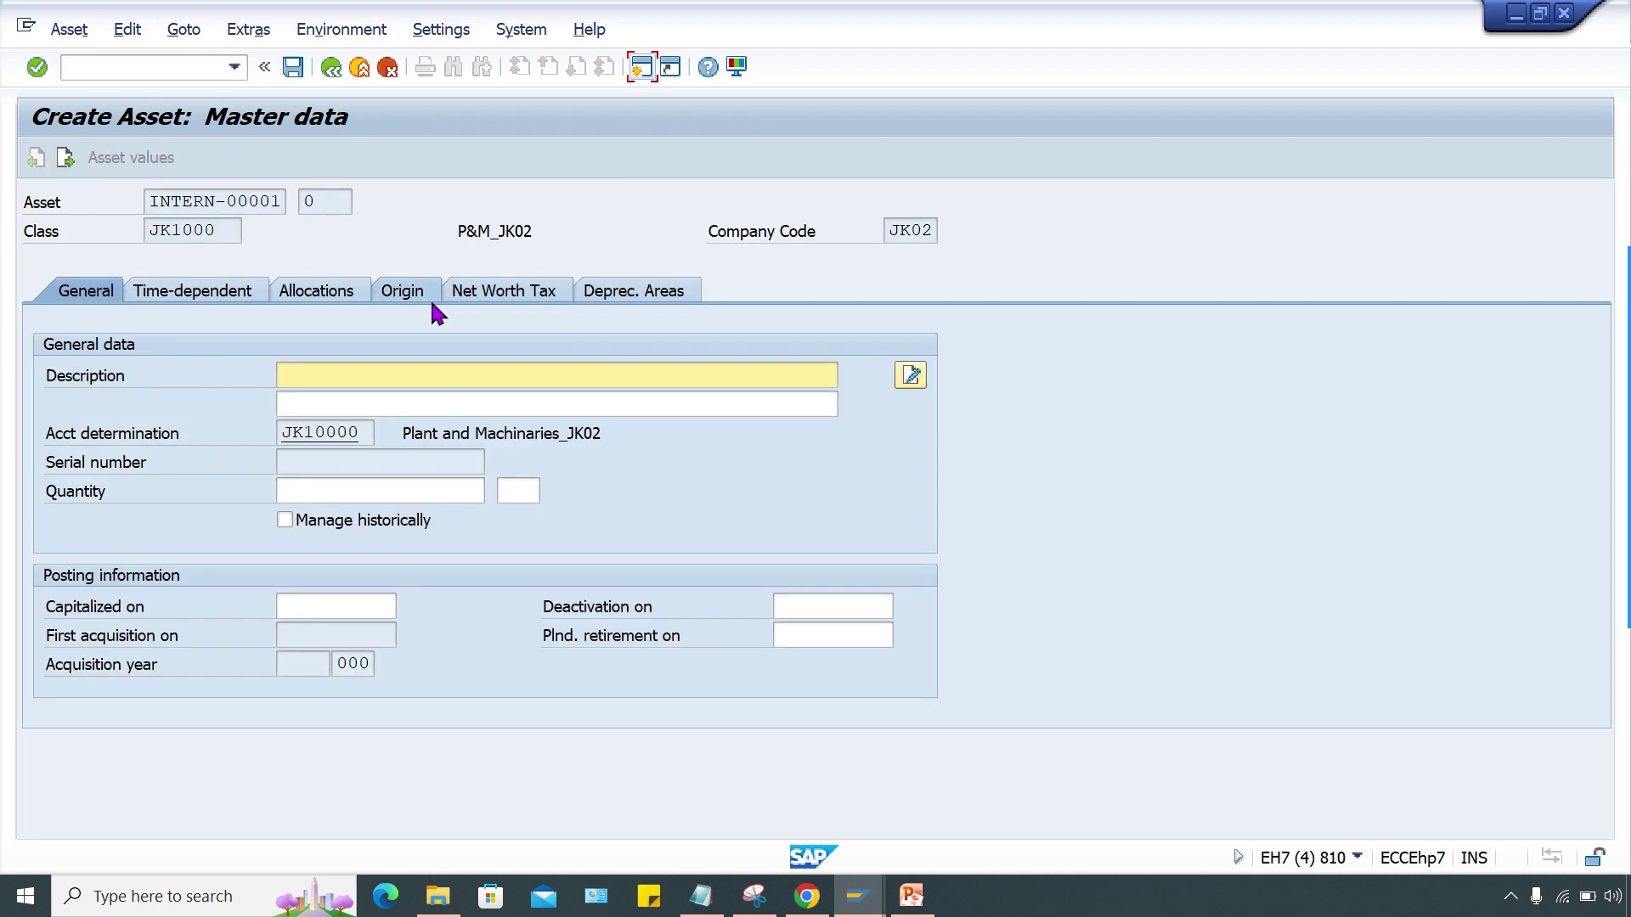
# Enter the description TEST ASSET 1 and review the Time-dependent and Allocations data
pyautogui.click(352, 374)
pyautogui.write('TEST ASSET 1')
pyautogui.click(216, 293)
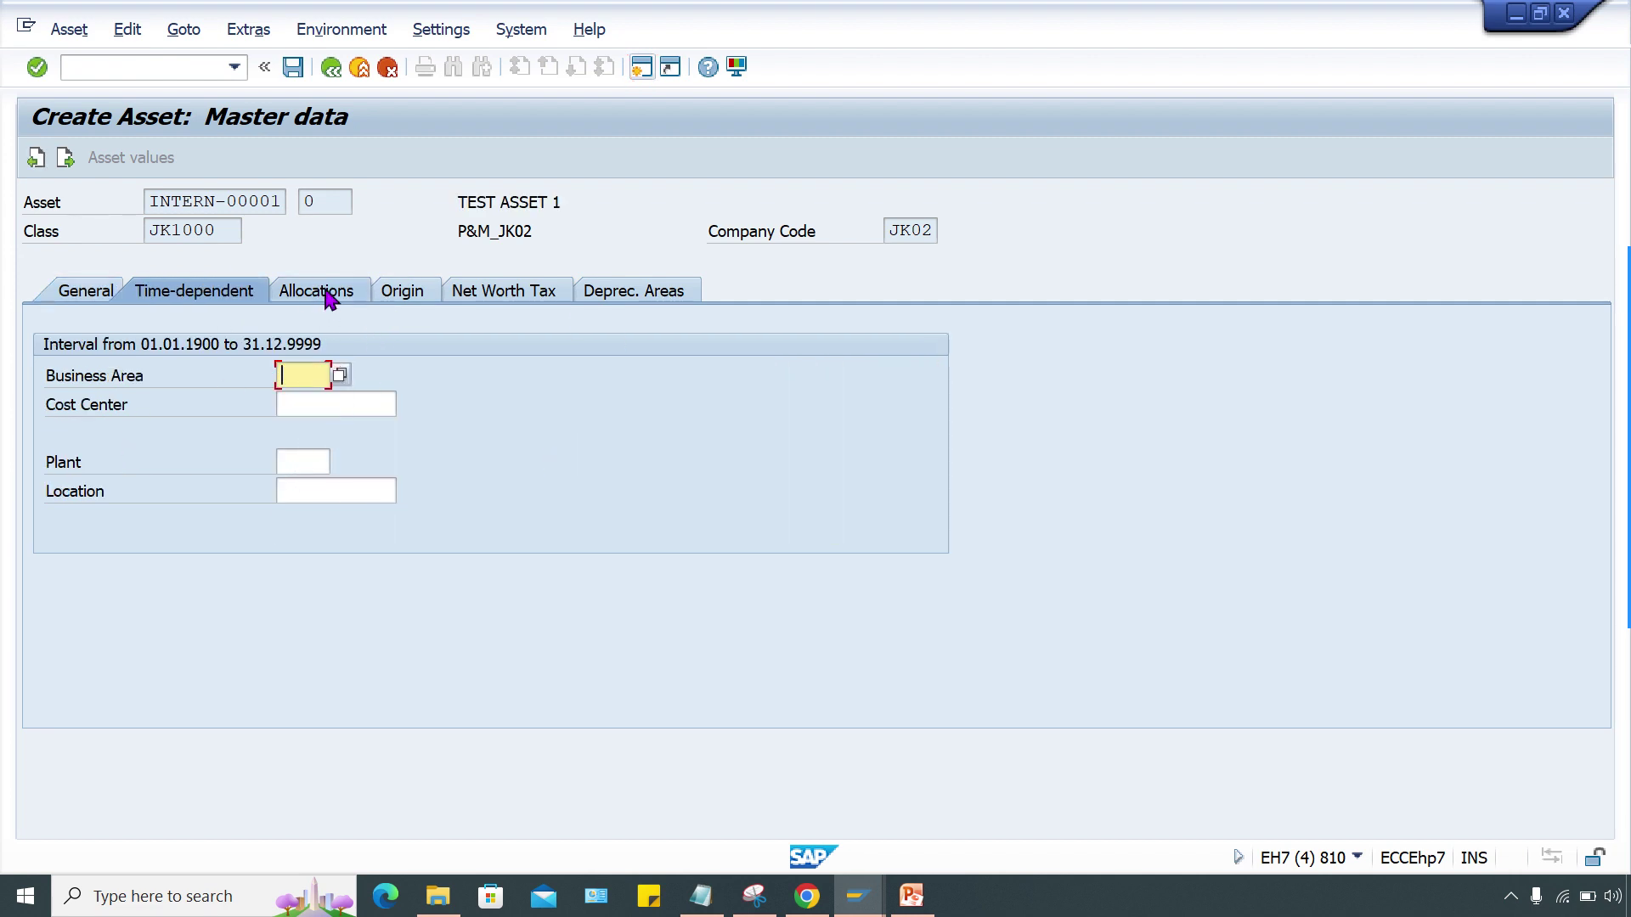
pyautogui.click(328, 293)
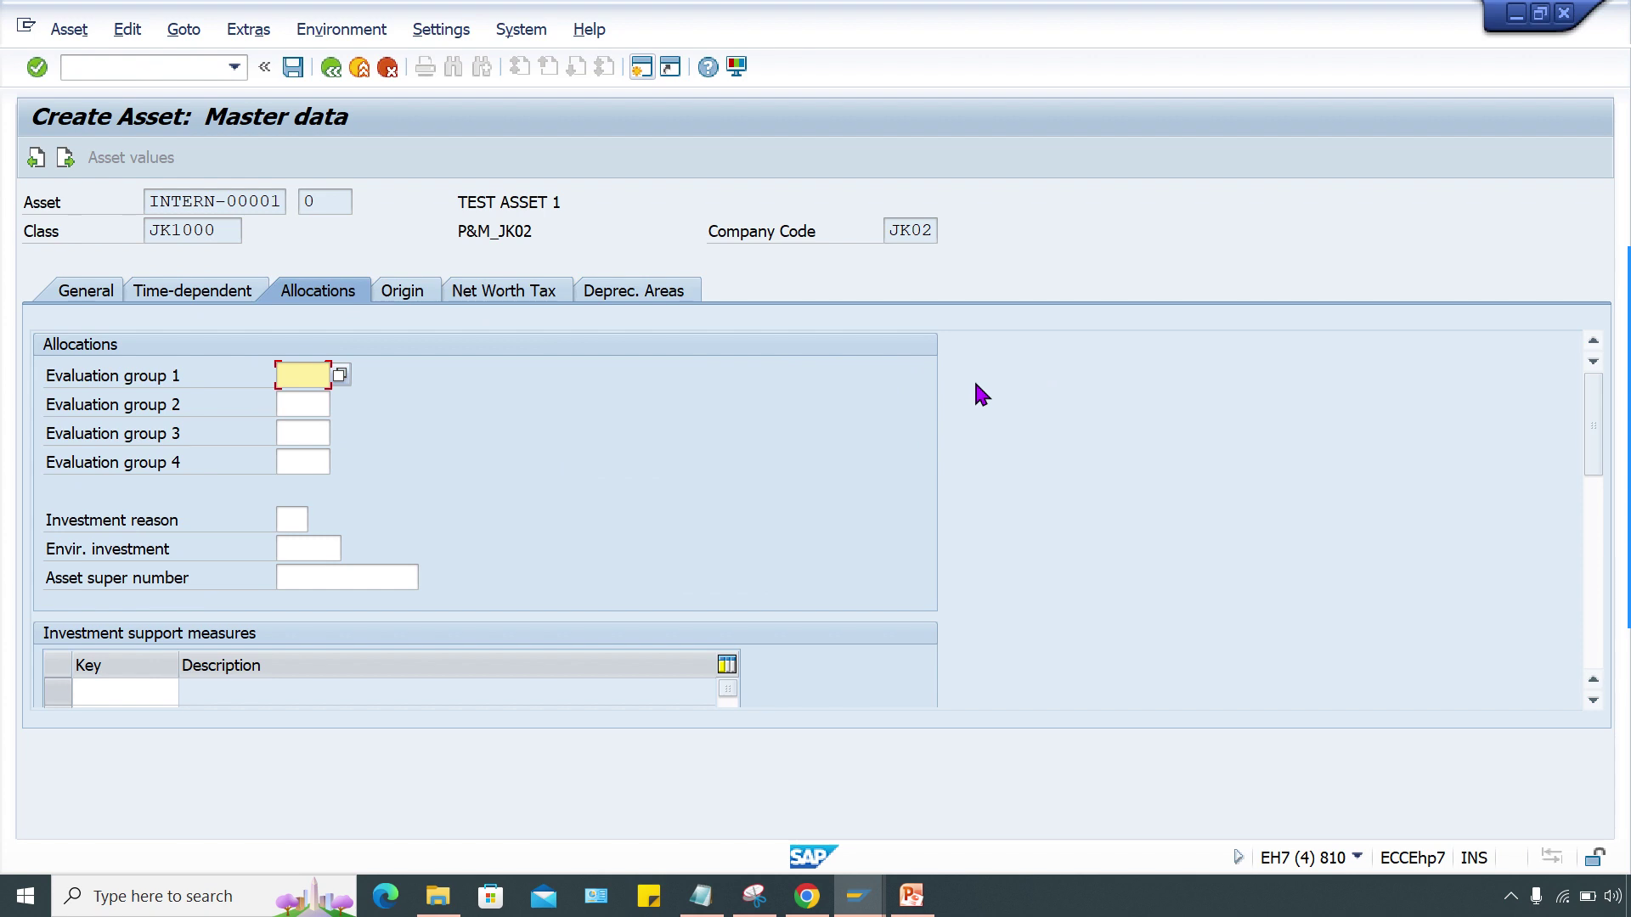